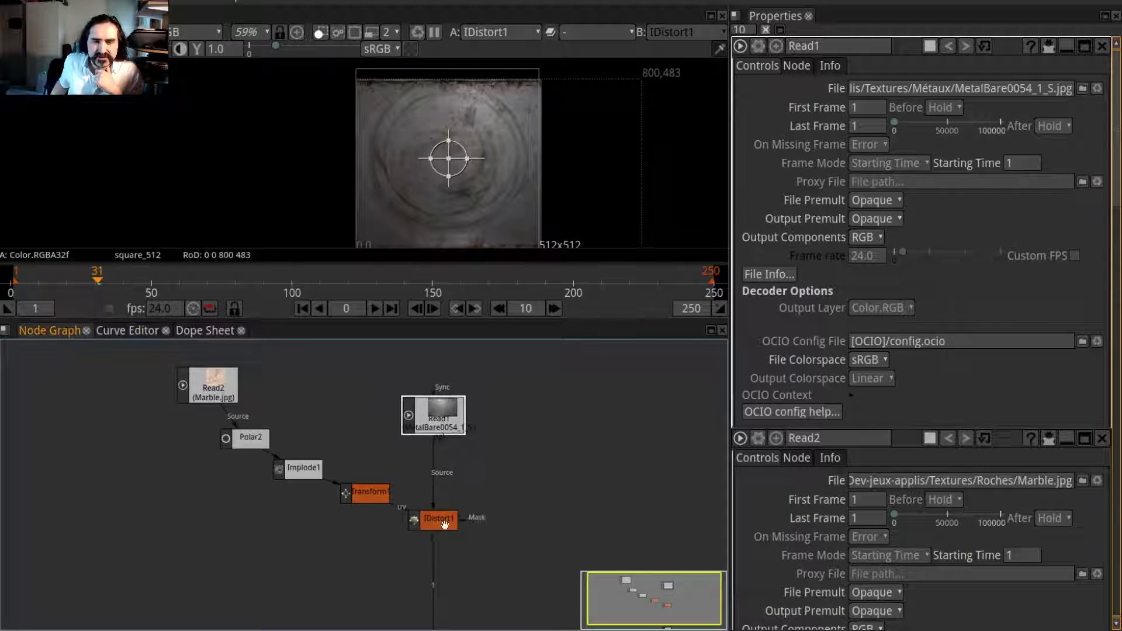
Step: Detach the metal texture node Read1 from IDistort1 and connect the viewer directly to it to show the undistorted image
{"action": "left_click_drag", "start_coordinate": [557, 497], "coordinate": [511, 429]}
{"action": "left_click_drag", "start_coordinate": [386, 348], "coordinate": [456, 512]}
{"action": "left_click_drag", "start_coordinate": [390, 565], "coordinate": [524, 449]}
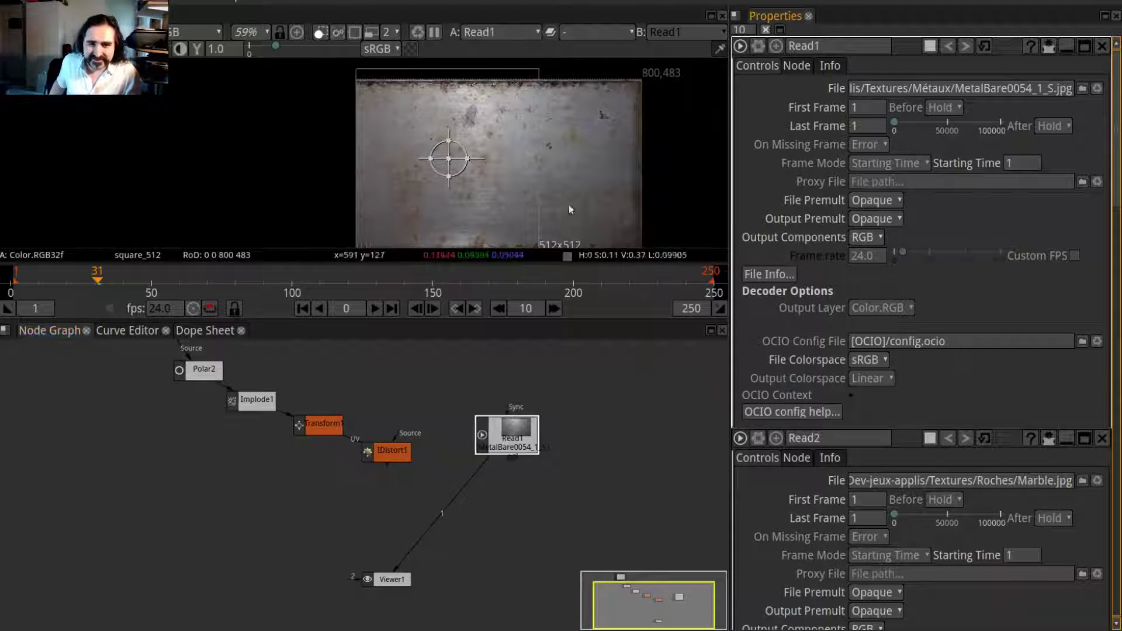
Step: Plug Read1 back into IDistort1's Source input and reconnect the viewer to IDistort1's output, lining the nodes up vertically
{"action": "left_click_drag", "start_coordinate": [507, 435], "coordinate": [479, 396]}
{"action": "left_click_drag", "start_coordinate": [415, 554], "coordinate": [529, 458]}
{"action": "left_click_drag", "start_coordinate": [562, 391], "coordinate": [474, 374]}
{"action": "left_click_drag", "start_coordinate": [481, 435], "coordinate": [481, 430]}
{"action": "left_click_drag", "start_coordinate": [472, 552], "coordinate": [477, 484]}
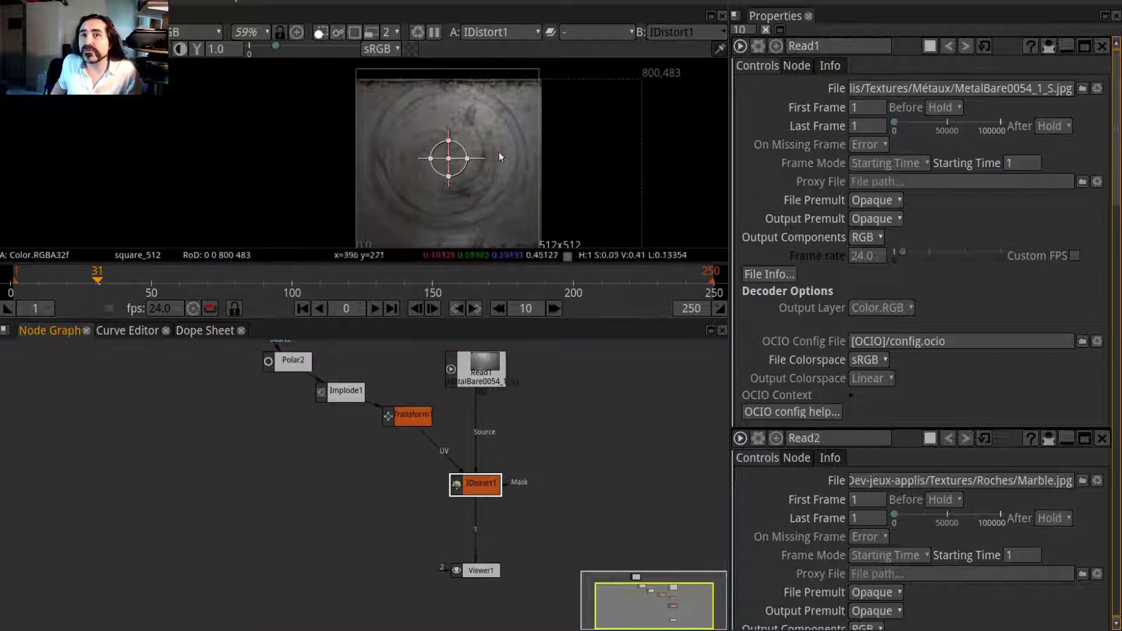
Step: Move the marble texture node Read2 near the viewer node and display its image in the viewer
{"action": "left_click_drag", "start_coordinate": [201, 422], "coordinate": [199, 491]}
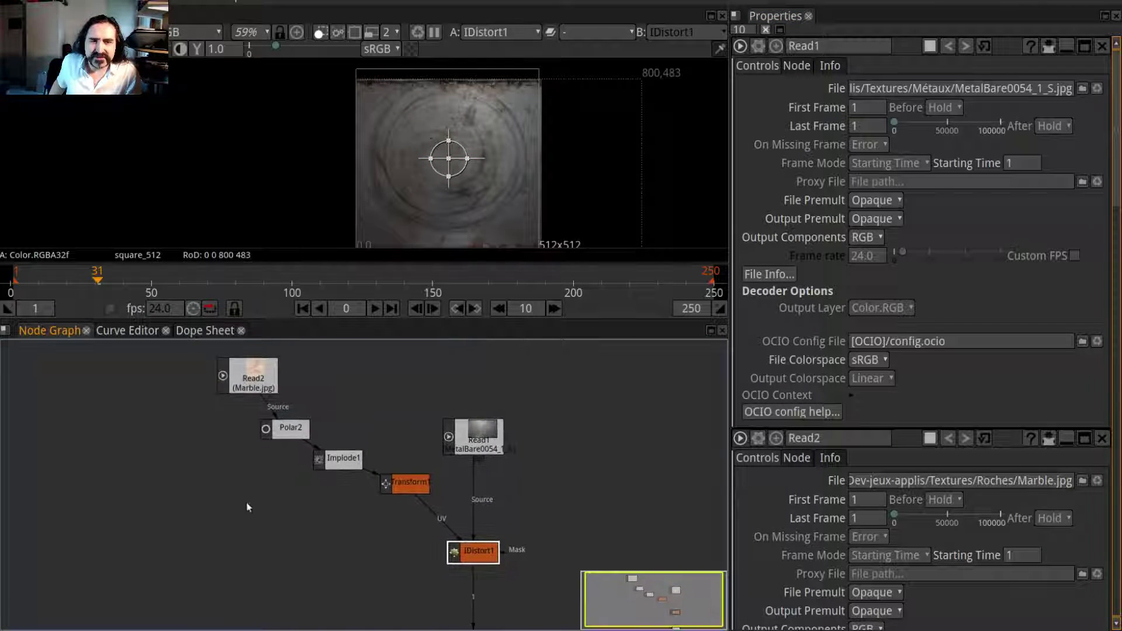
{"action": "left_click", "coordinate": [252, 379]}
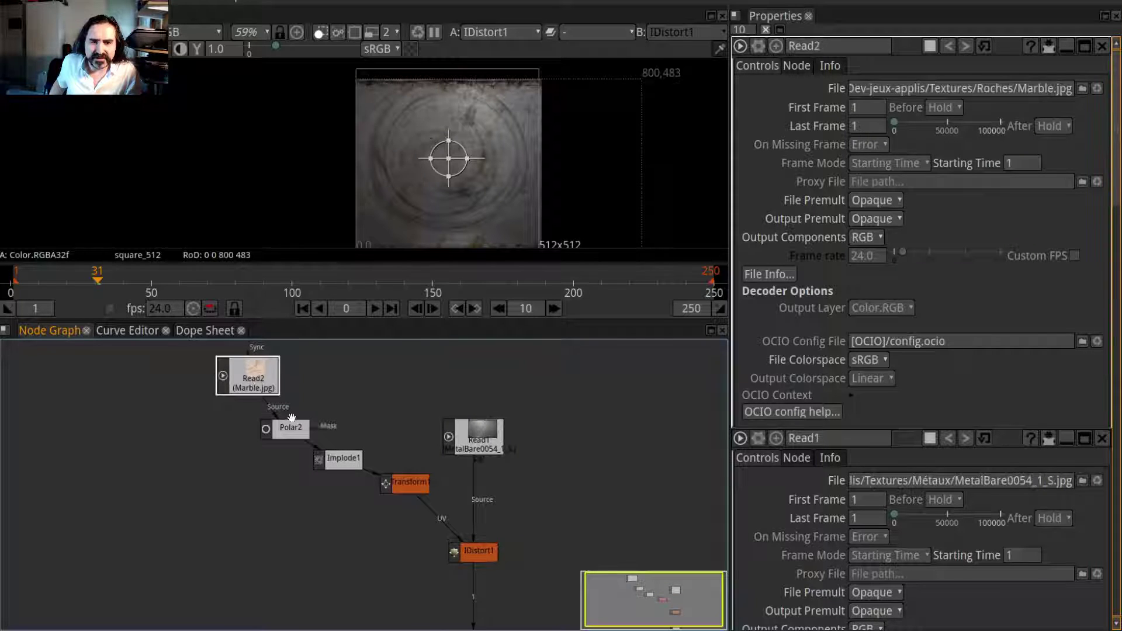
{"action": "left_click_drag", "start_coordinate": [253, 388], "coordinate": [296, 443]}
{"action": "key", "text": "1"}
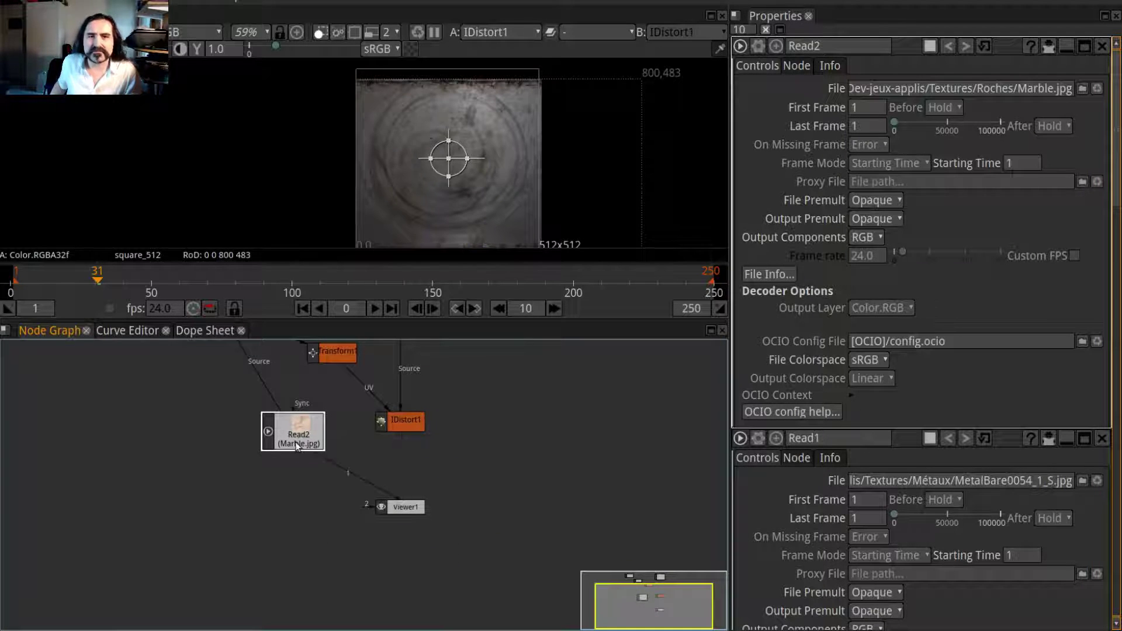
{"action": "left_click_drag", "start_coordinate": [104, 394], "coordinate": [146, 457]}
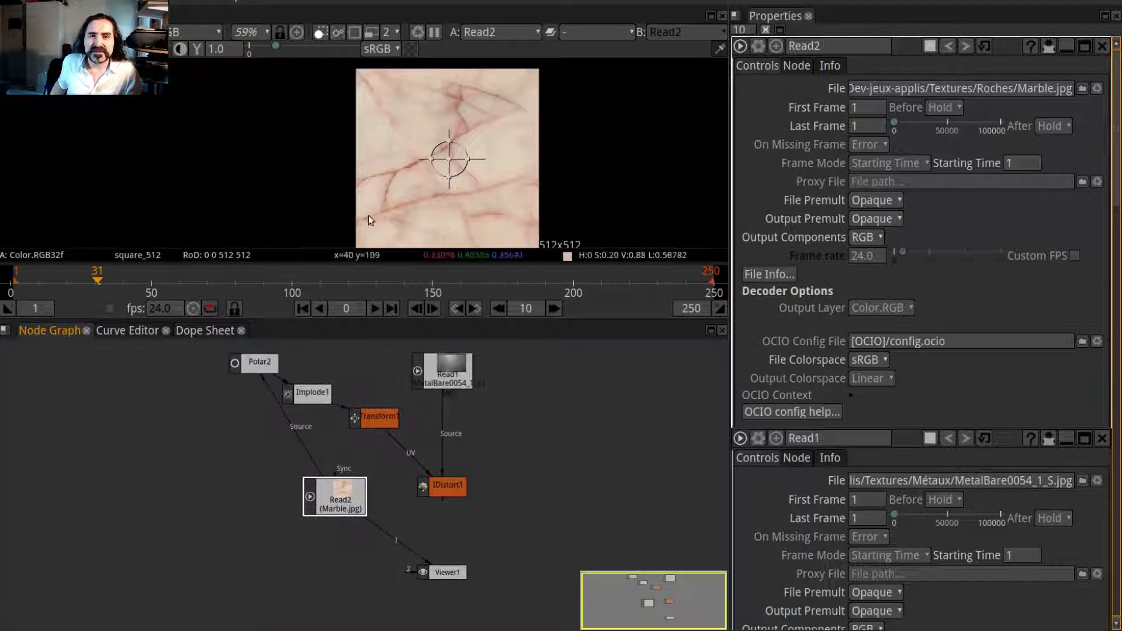
Step: Move Read2 back to the head of the Polar2 branch and reconnect the viewer to IDistort1
{"action": "left_click", "coordinate": [449, 487]}
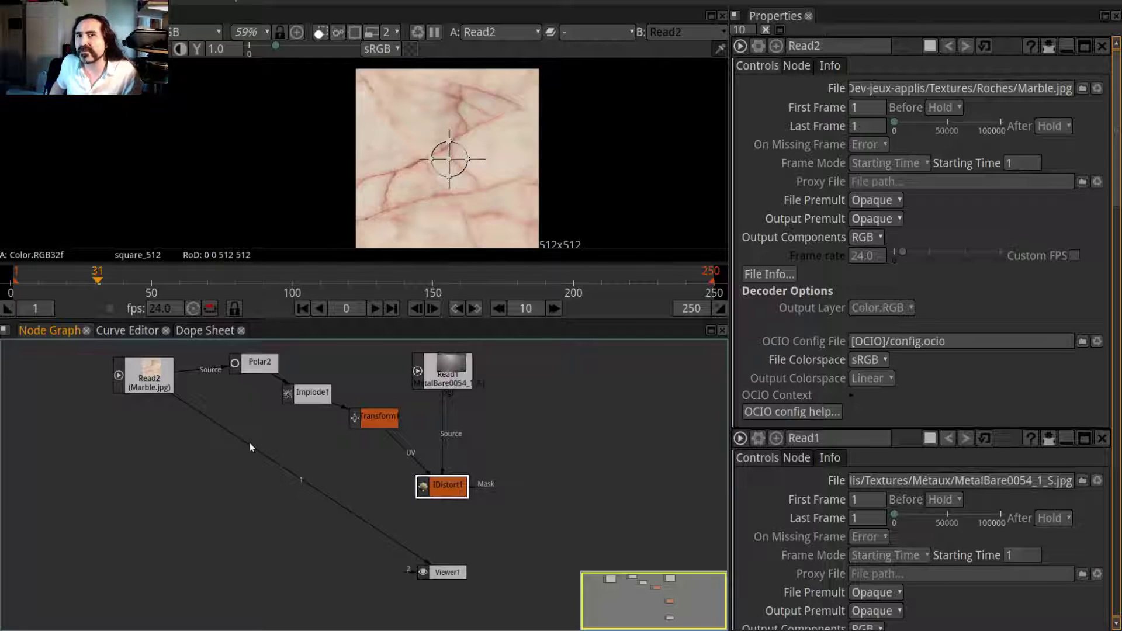
{"action": "left_click_drag", "start_coordinate": [251, 446], "coordinate": [200, 463]}
{"action": "left_click_drag", "start_coordinate": [136, 429], "coordinate": [132, 458]}
{"action": "left_click_drag", "start_coordinate": [100, 422], "coordinate": [103, 373]}
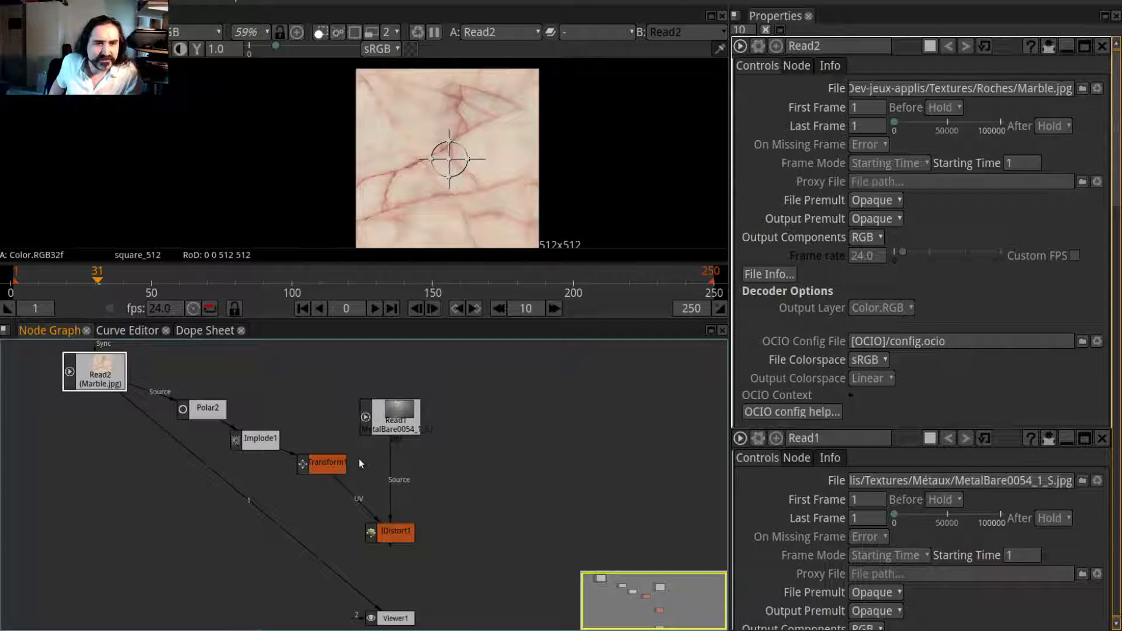
{"action": "left_click_drag", "start_coordinate": [266, 515], "coordinate": [389, 531]}
{"action": "left_click_drag", "start_coordinate": [105, 371], "coordinate": [139, 359]}
Step: Delete the Polar2, Implode1 and Transform1 nodes so the marble texture feeds IDistort1 directly
{"action": "left_click", "coordinate": [186, 403]}
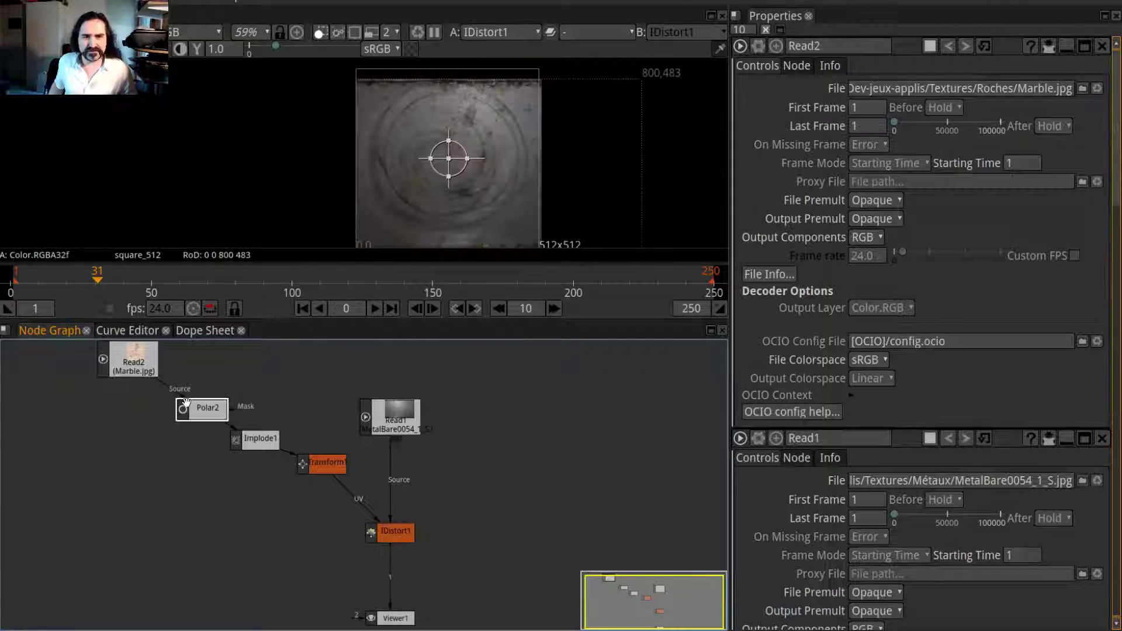
{"action": "key", "text": "Delete"}
{"action": "left_click", "coordinate": [245, 440]}
{"action": "key", "text": "Delete"}
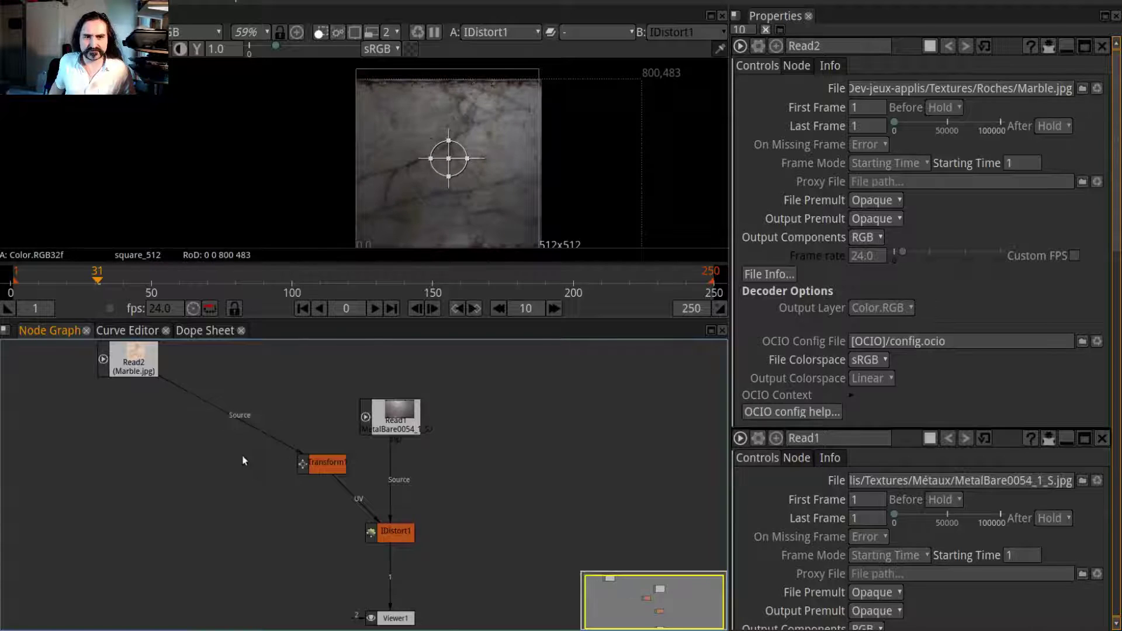
{"action": "left_click_drag", "start_coordinate": [140, 355], "coordinate": [262, 381]}
{"action": "left_click", "coordinate": [325, 464]}
{"action": "key", "text": "Delete"}
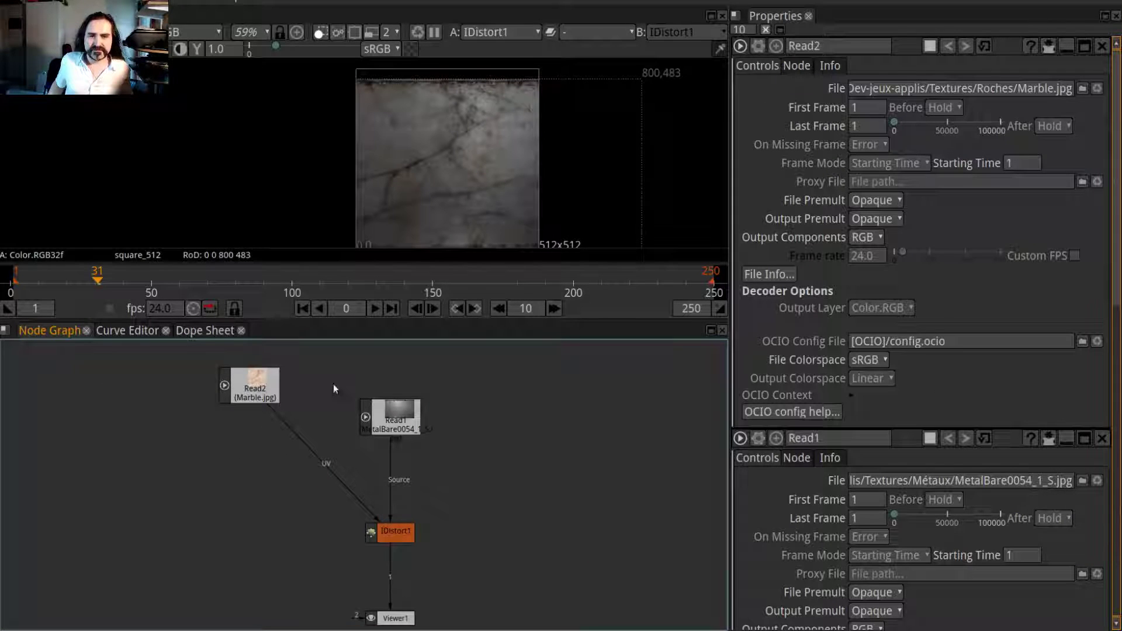
Step: Move both Read nodes closer to IDistort1, unplugging the marble texture from the UV input and plugging it back in
{"action": "left_click_drag", "start_coordinate": [255, 386], "coordinate": [263, 461]}
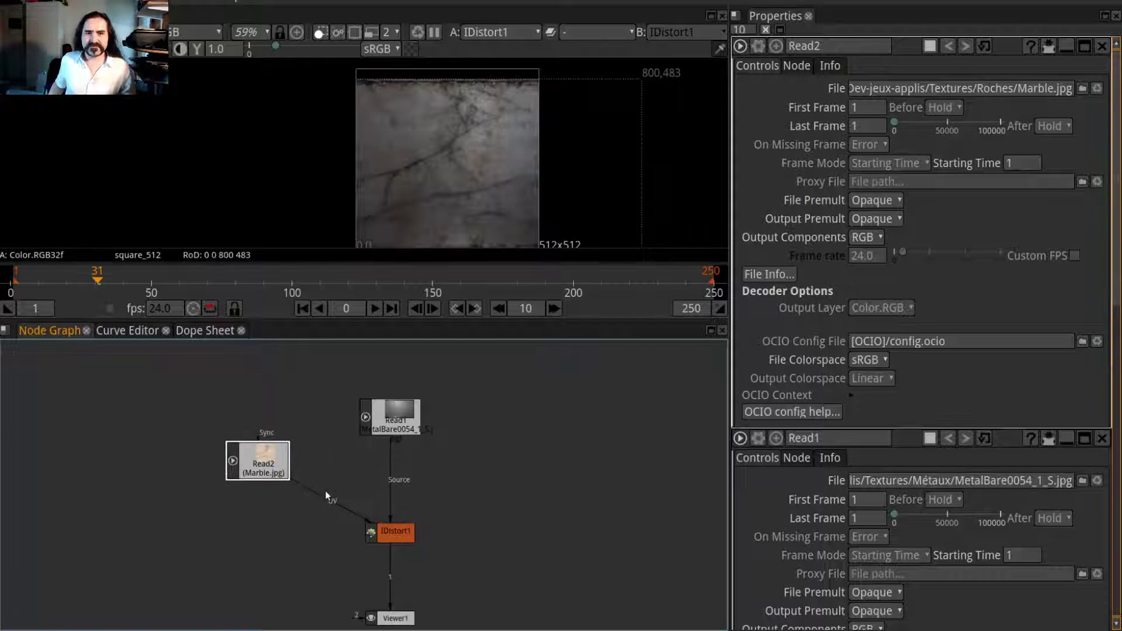
{"action": "left_click_drag", "start_coordinate": [325, 490], "coordinate": [289, 518]}
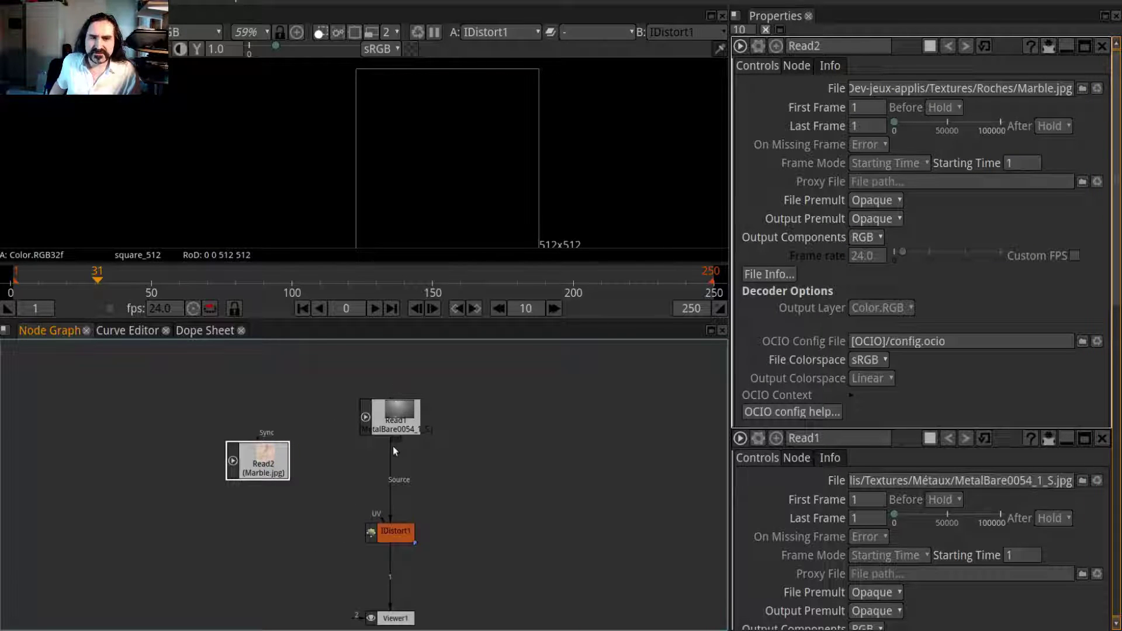
{"action": "left_click_drag", "start_coordinate": [260, 462], "coordinate": [303, 445]}
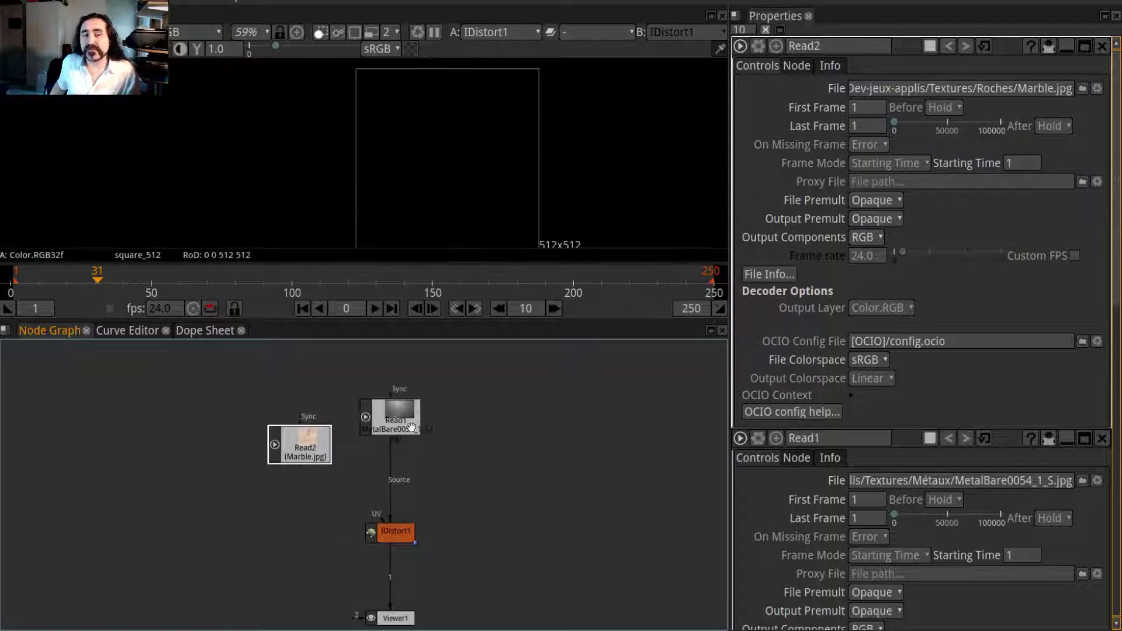
{"action": "left_click_drag", "start_coordinate": [411, 427], "coordinate": [419, 441]}
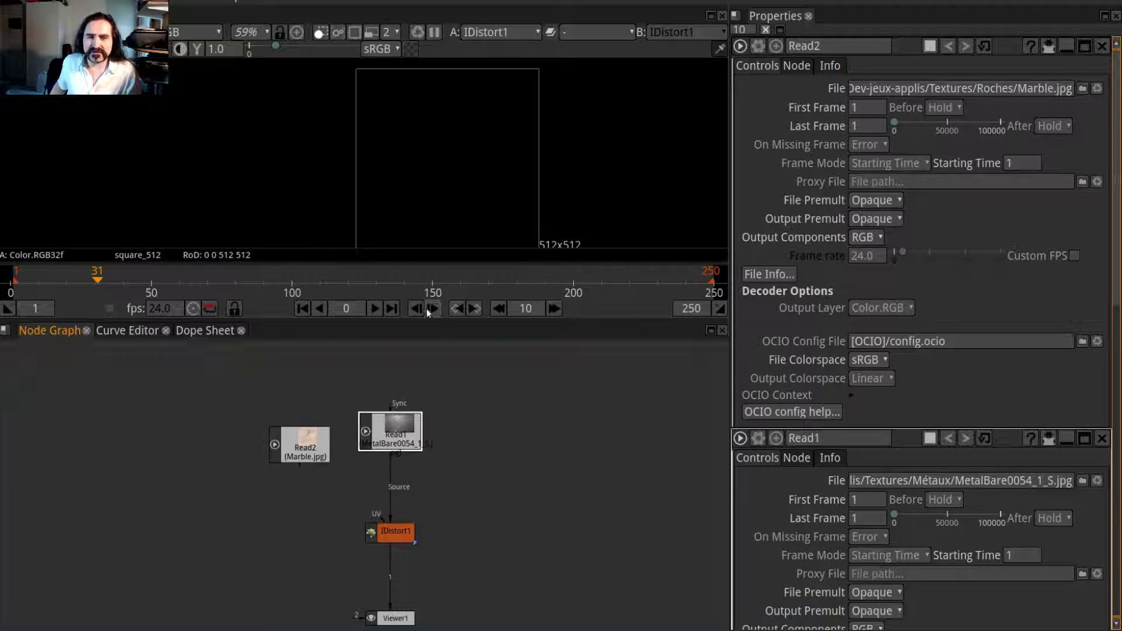
{"action": "left_click_drag", "start_coordinate": [379, 522], "coordinate": [319, 463]}
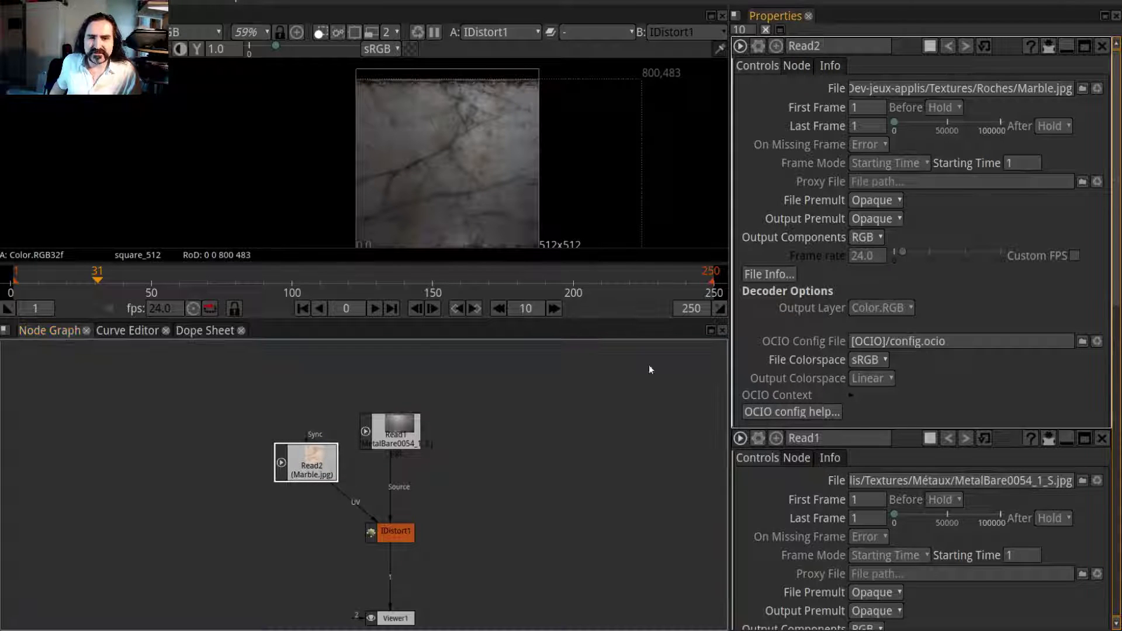
Step: Open IDistort1's settings and examine the source choices for its U Channel and Alpha Channel
{"action": "left_click", "coordinate": [405, 533]}
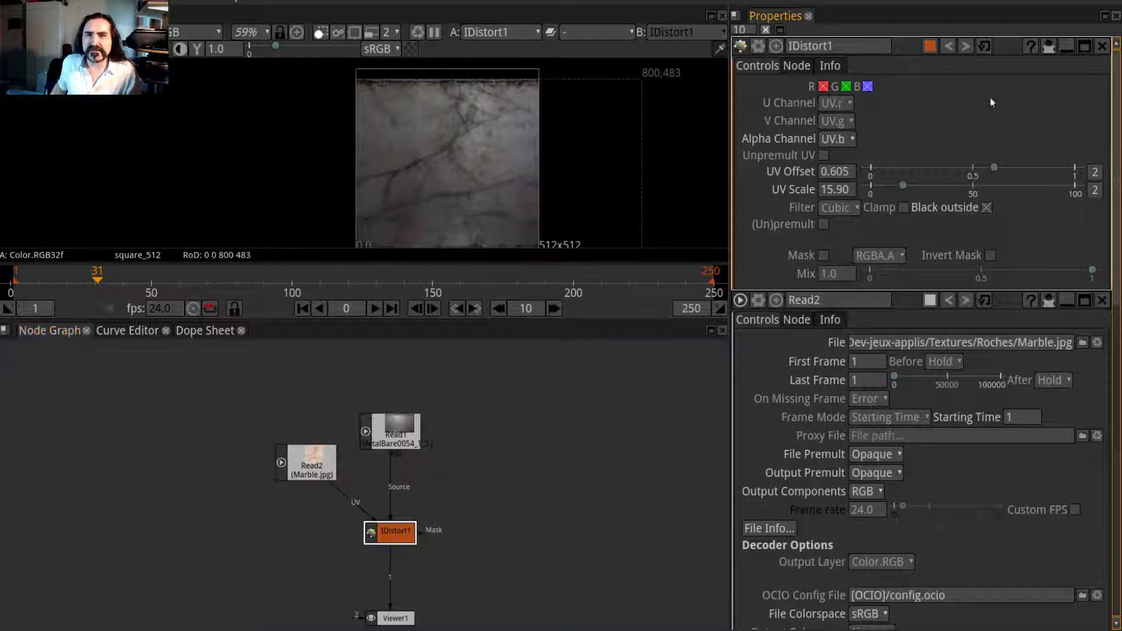
{"action": "left_click", "coordinate": [849, 105]}
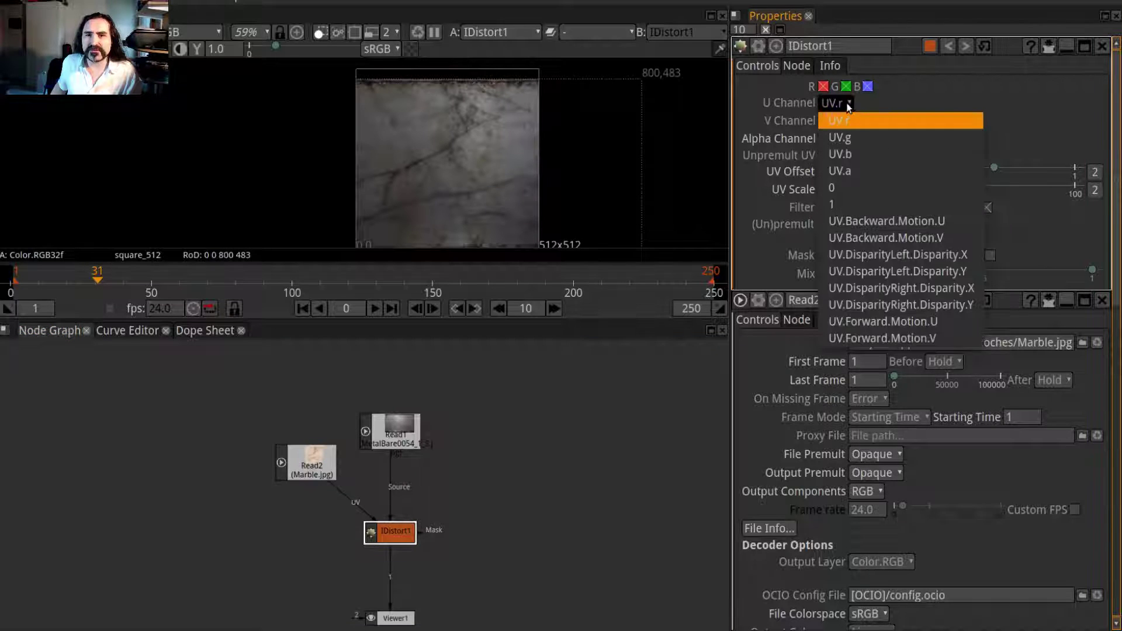
{"action": "left_click", "coordinate": [863, 104]}
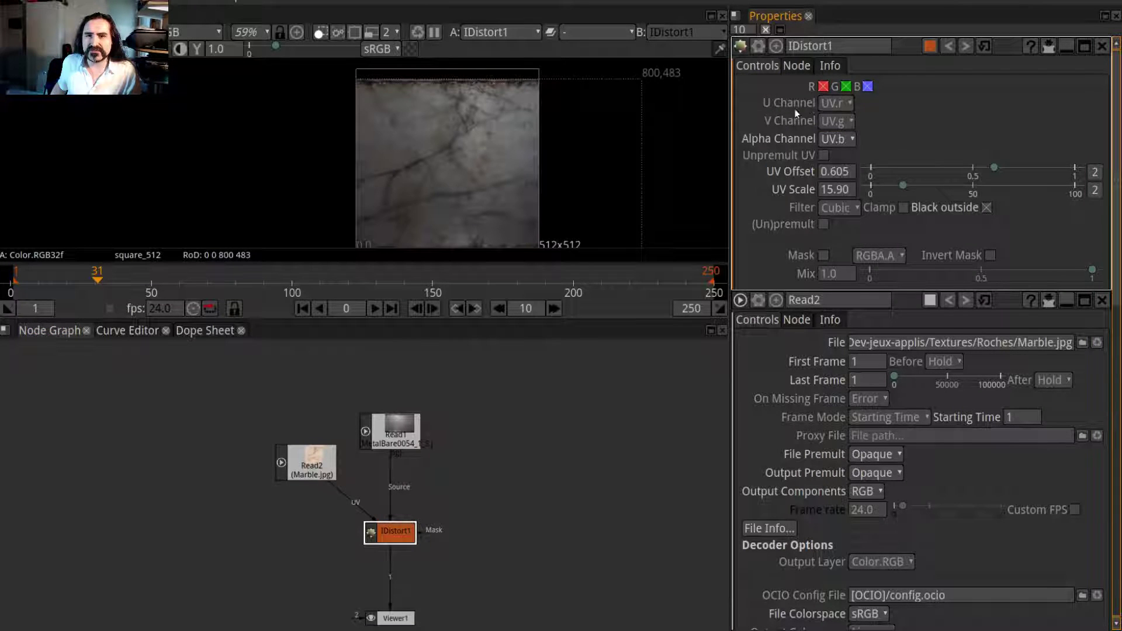
{"action": "left_click", "coordinate": [842, 140]}
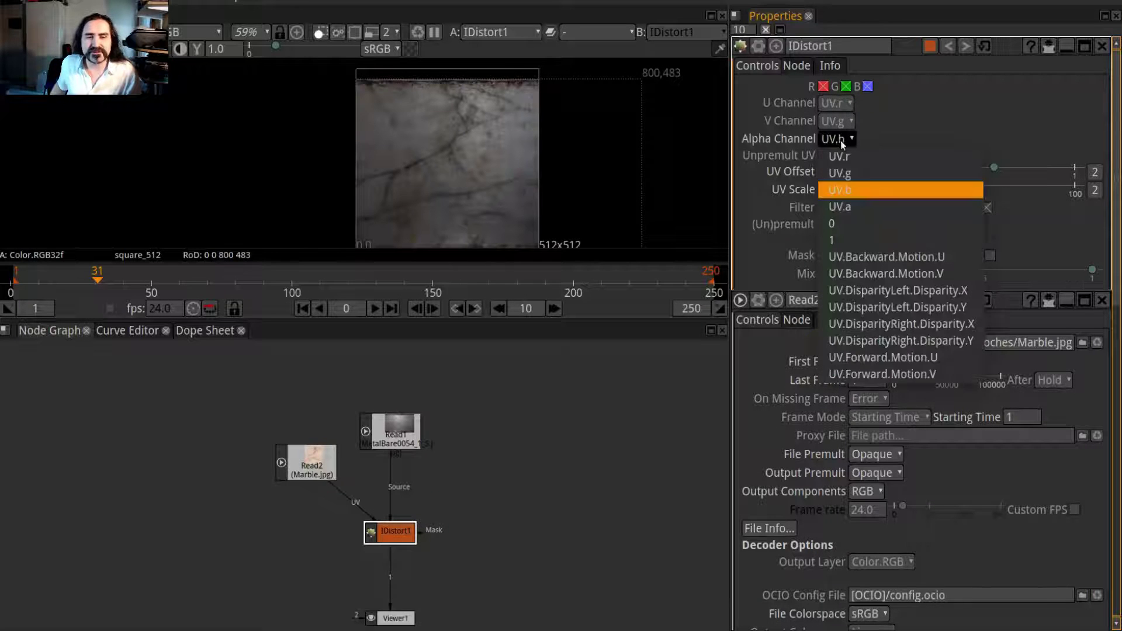
{"action": "left_click", "coordinate": [841, 143]}
{"action": "left_click_drag", "start_coordinate": [304, 465], "coordinate": [295, 461]}
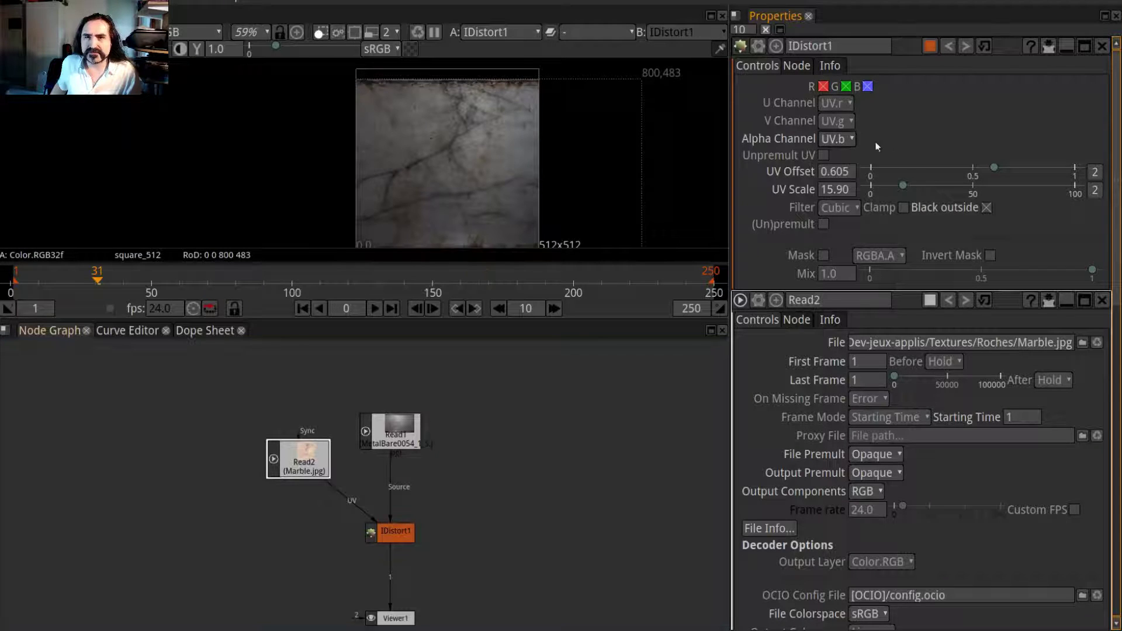
Step: Set IDistort1's V Channel to UV.b and its Alpha Channel to UV.g
{"action": "left_click", "coordinate": [852, 103]}
{"action": "left_click", "coordinate": [878, 98]}
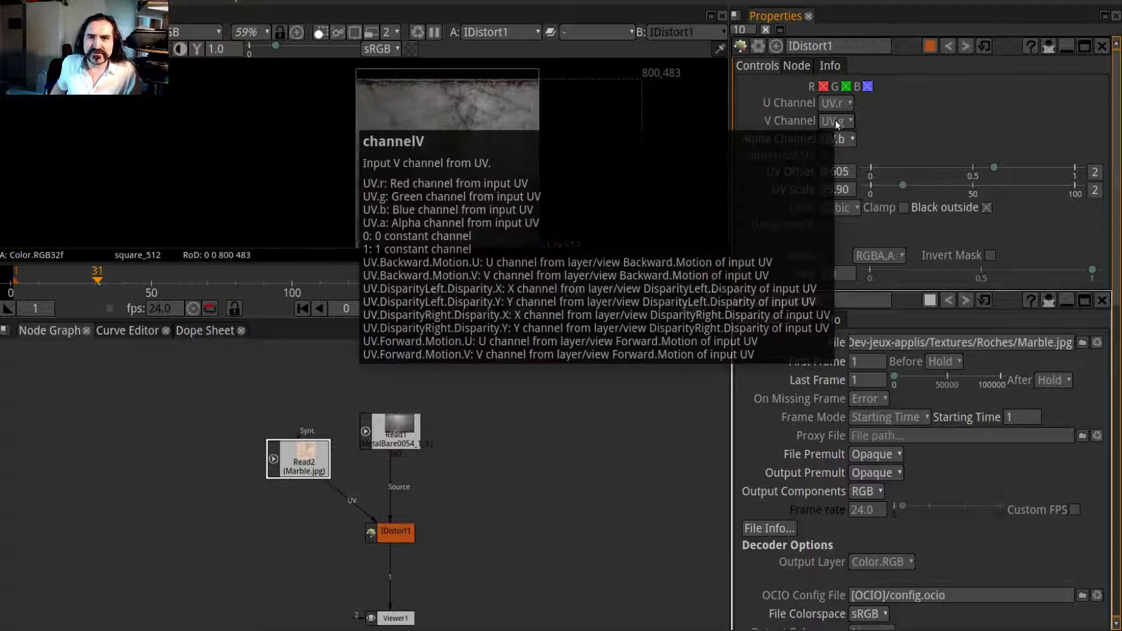
{"action": "left_click", "coordinate": [836, 120]}
{"action": "left_click", "coordinate": [854, 173]}
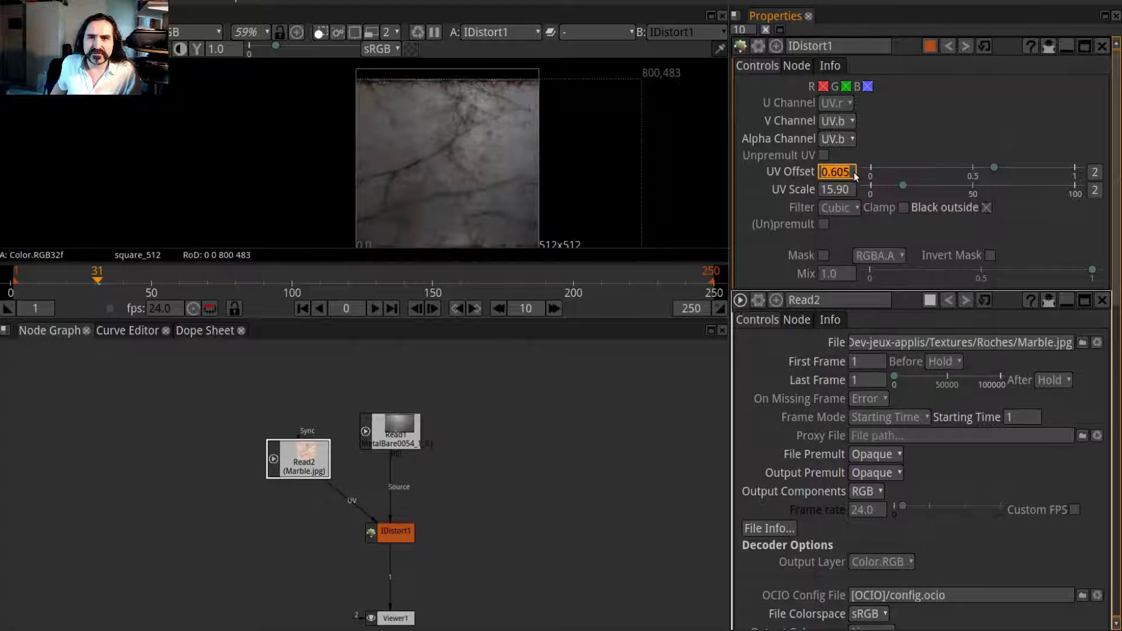
{"action": "left_click", "coordinate": [851, 141]}
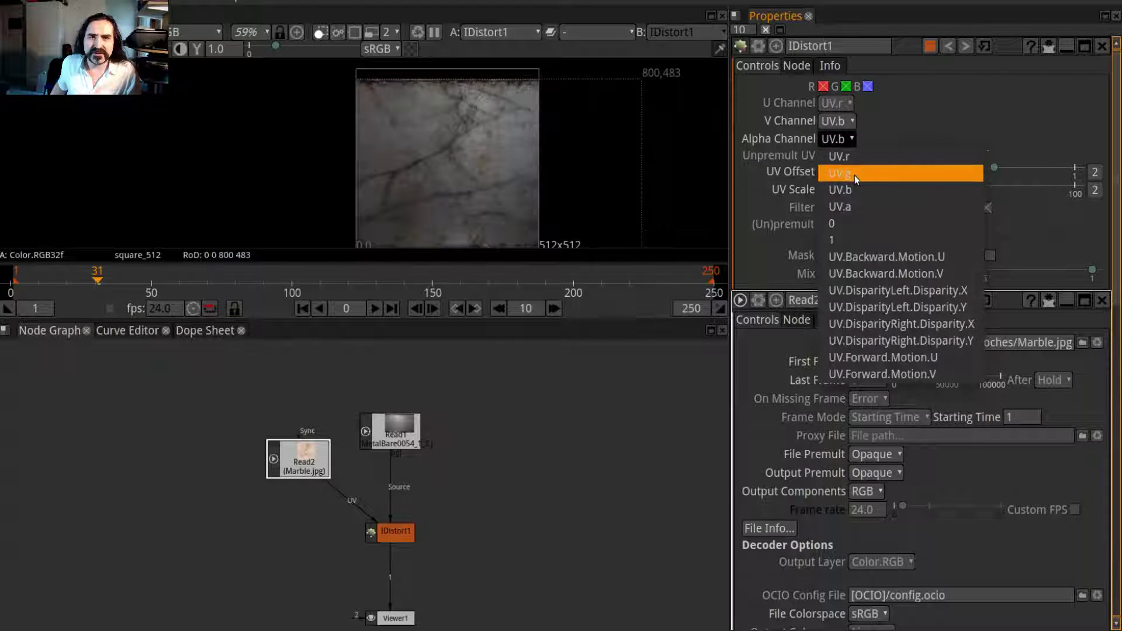
{"action": "left_click", "coordinate": [854, 176]}
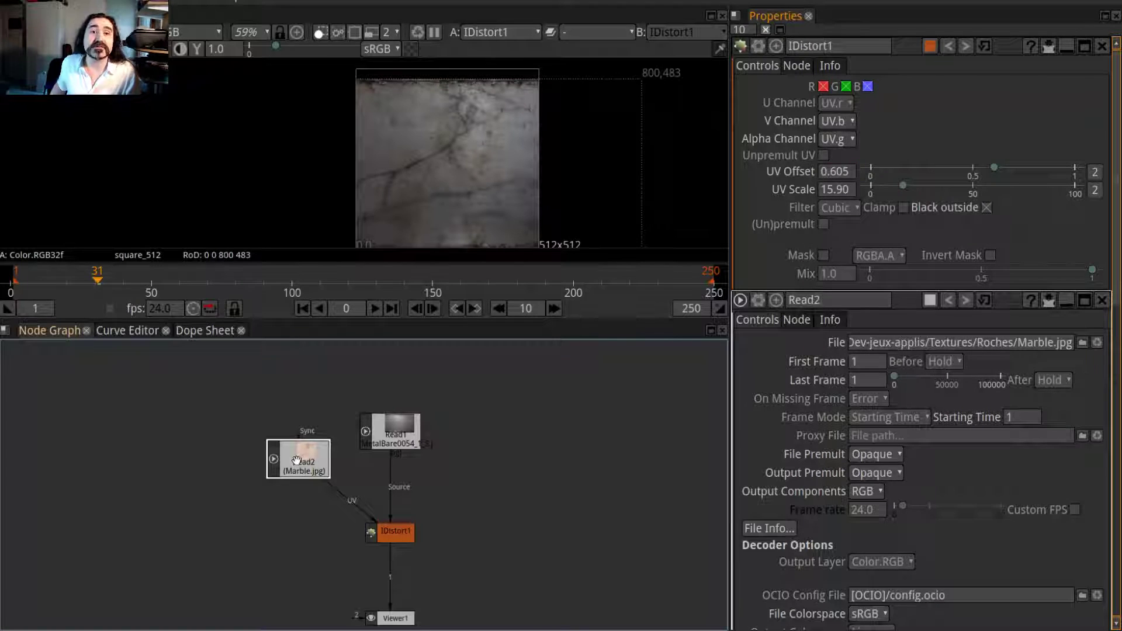
Step: Inspect the marble thumbnail on Read2 up close and compare it with the distorted metal image in the viewer
{"action": "left_click_drag", "start_coordinate": [297, 462], "coordinate": [297, 470]}
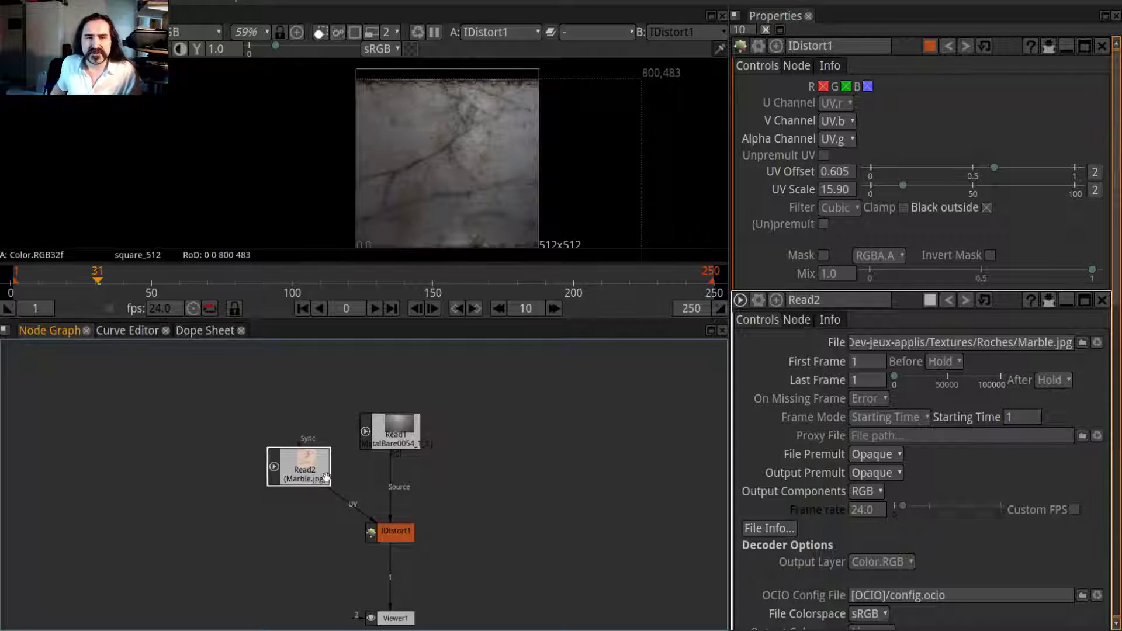
{"action": "scroll", "coordinate": [251, 494], "scroll_direction": "up", "scroll_amount": 10}
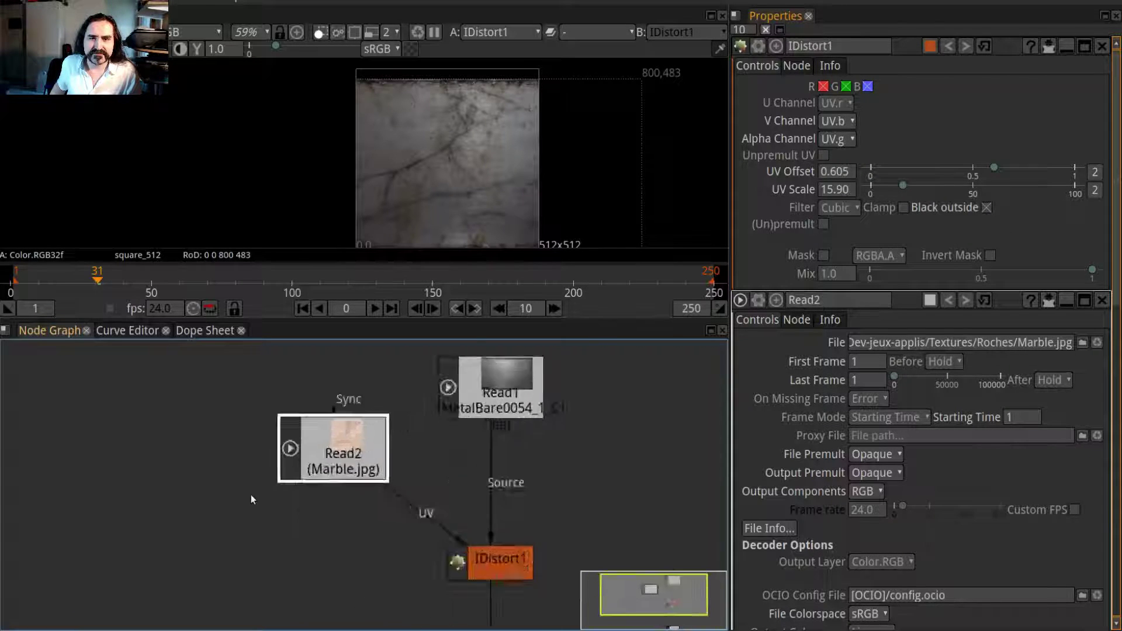
{"action": "scroll", "coordinate": [425, 415], "scroll_direction": "down", "scroll_amount": 3}
{"action": "left_click_drag", "start_coordinate": [587, 385], "coordinate": [522, 466]}
{"action": "scroll", "coordinate": [523, 466], "scroll_direction": "down", "scroll_amount": 5}
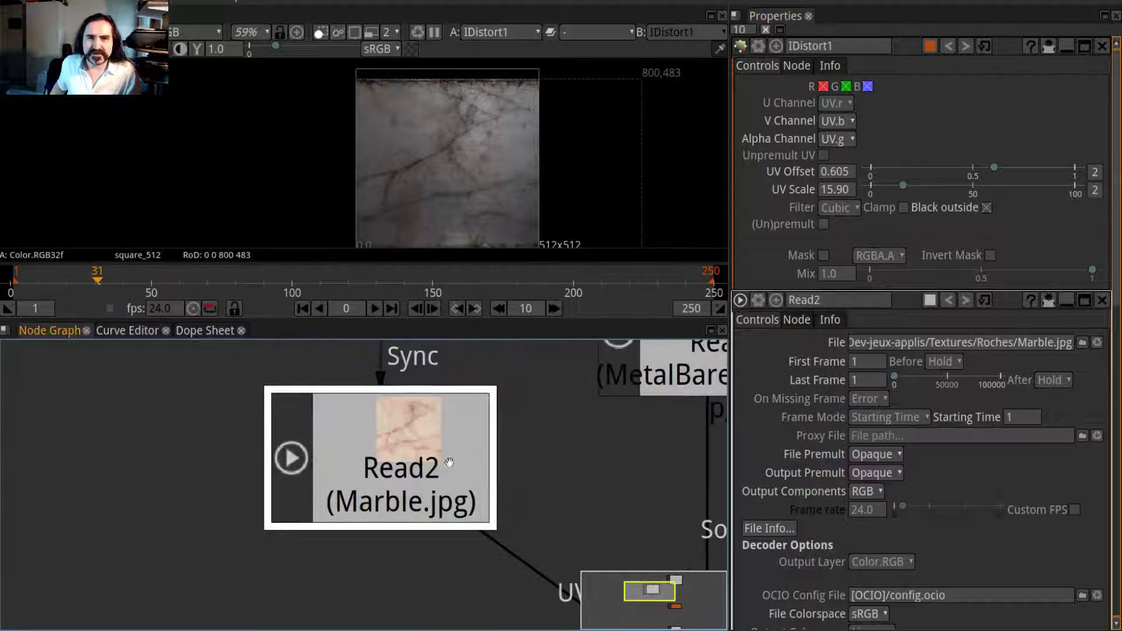
{"action": "left_click", "coordinate": [495, 176]}
{"action": "mouse_move", "coordinate": [467, 201]}
{"action": "left_mouse_down"}
{"action": "mouse_move", "coordinate": [486, 169]}
{"action": "mouse_move", "coordinate": [484, 187]}
{"action": "left_mouse_up"}
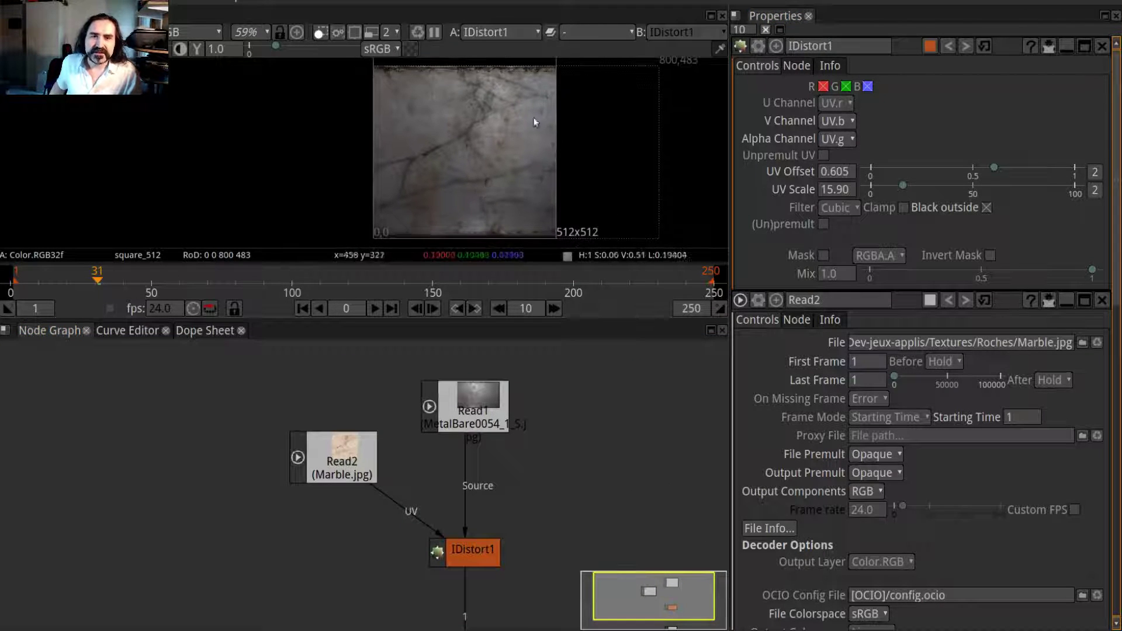
Step: Move the Read2 marble node farther from IDistort1 to leave room on their UV connection
{"action": "left_click_drag", "start_coordinate": [349, 467], "coordinate": [277, 402]}
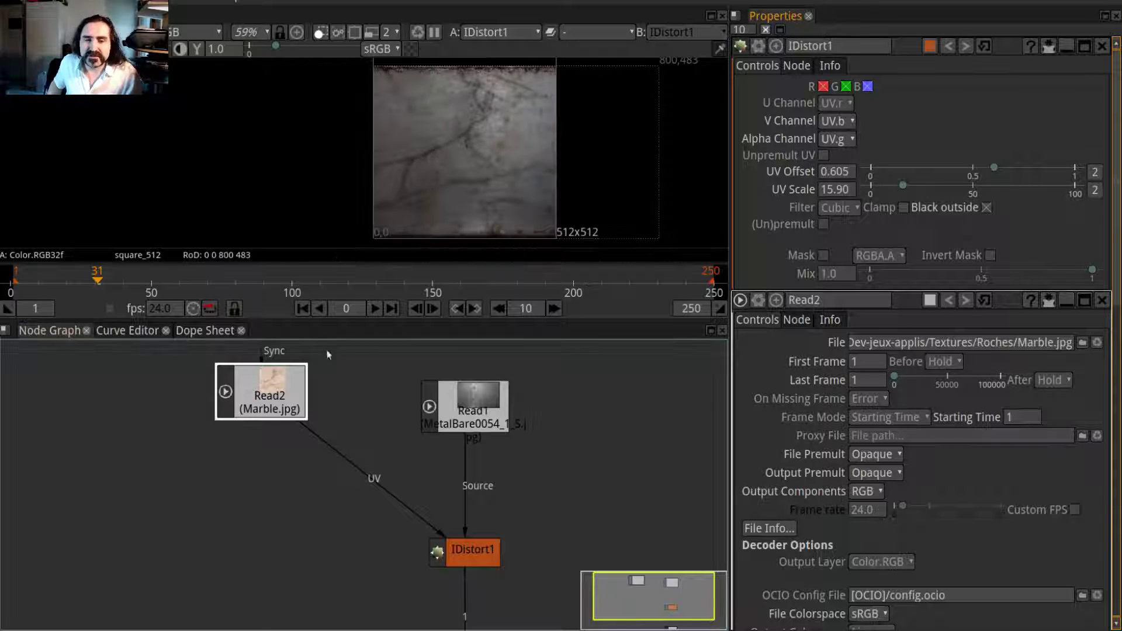
{"action": "left_click_drag", "start_coordinate": [441, 457], "coordinate": [431, 462]}
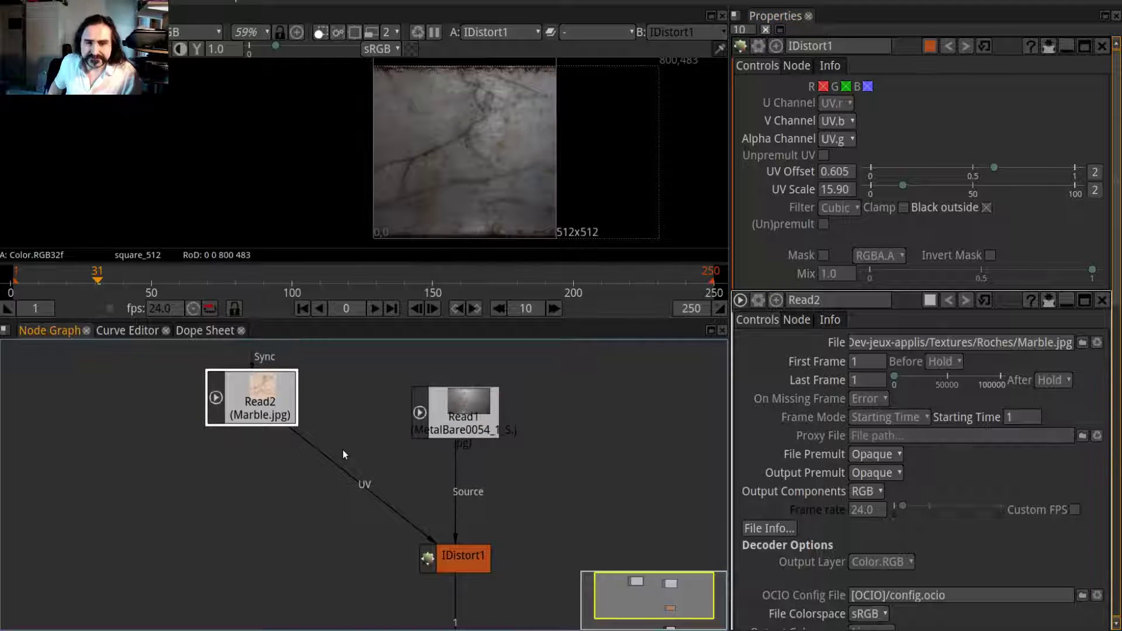
{"action": "left_click_drag", "start_coordinate": [285, 425], "coordinate": [286, 430]}
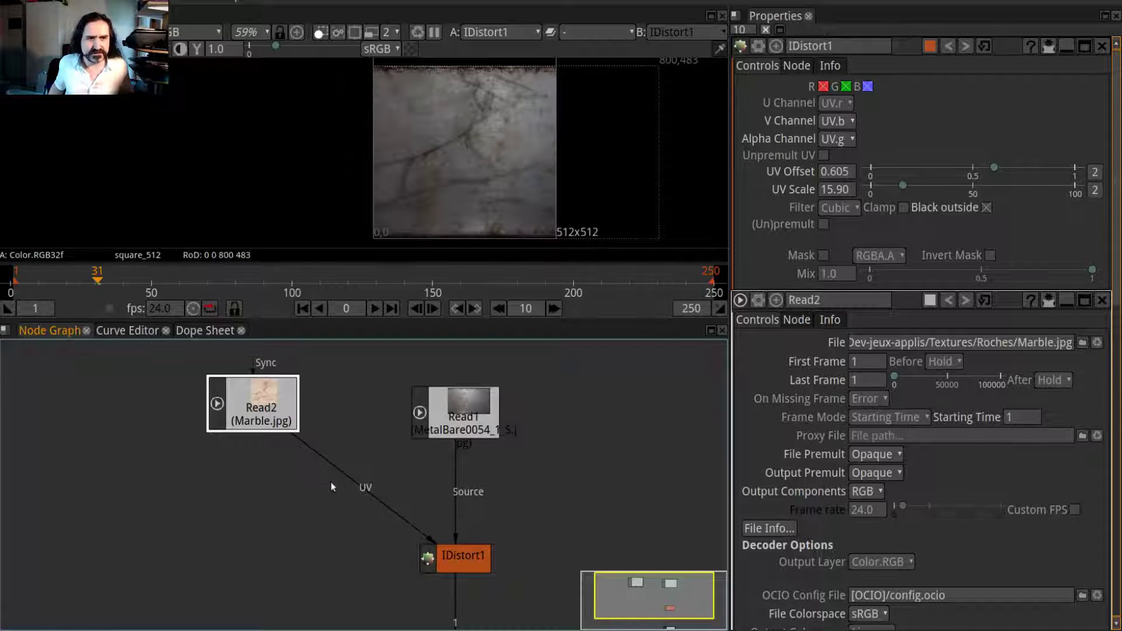
{"action": "key", "text": "Tab"}
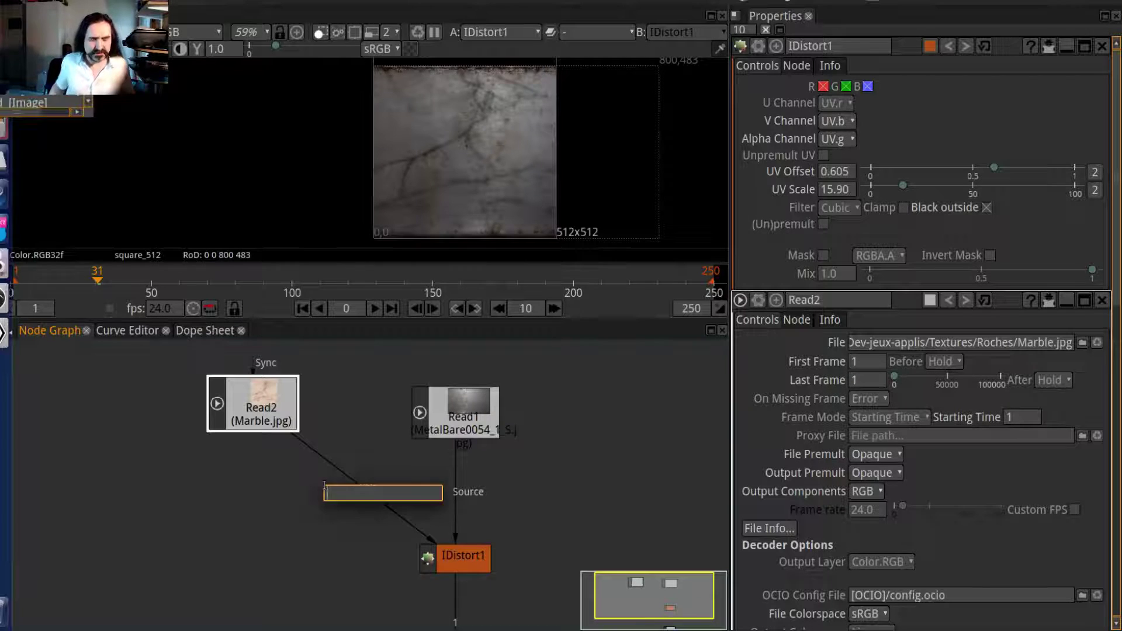
{"action": "right_click", "coordinate": [257, 484]}
{"action": "mouse_move", "coordinate": [291, 474]}
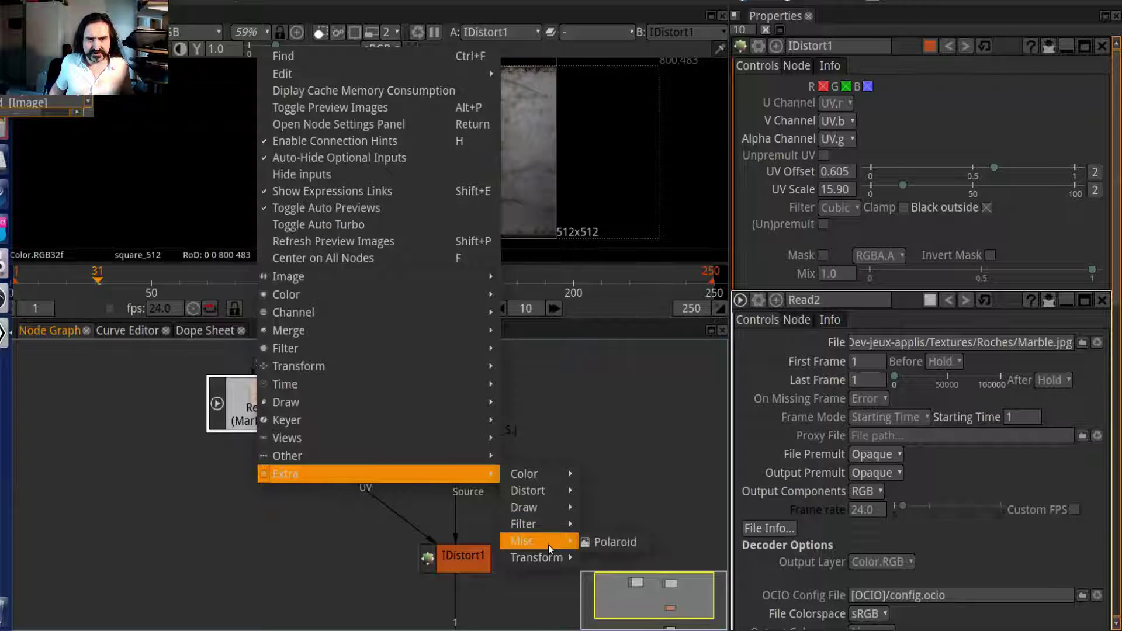
{"action": "left_click", "coordinate": [191, 520]}
Step: Add a Polar distortion node and insert it on the UV connection between Read2 and IDistort1
{"action": "right_click", "coordinate": [286, 522]}
{"action": "mouse_move", "coordinate": [356, 515]}
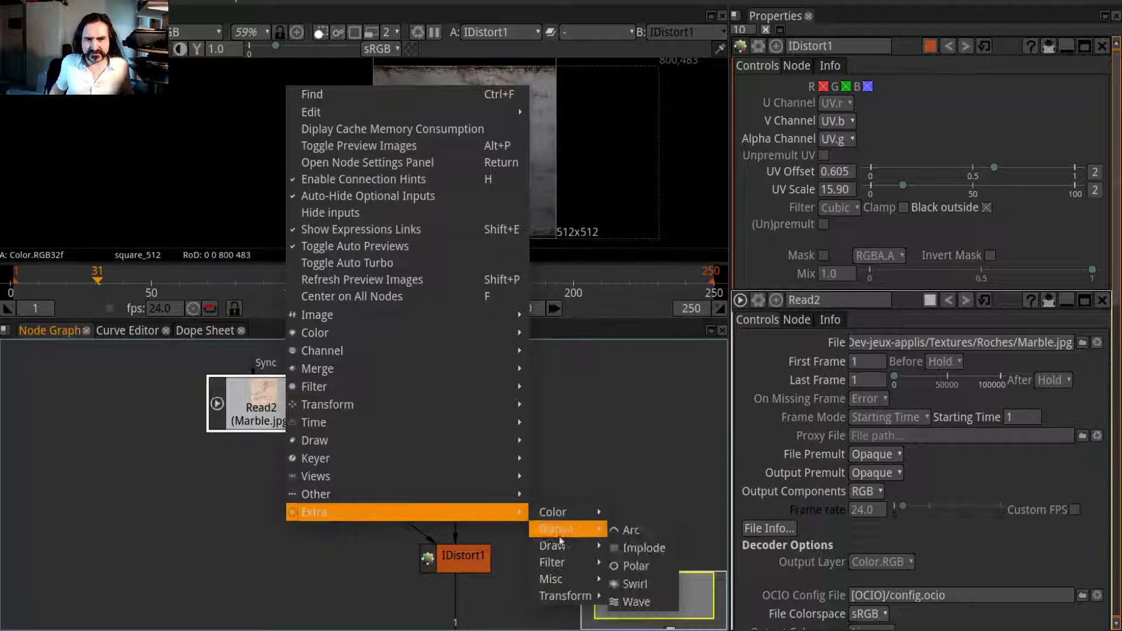
{"action": "mouse_move", "coordinate": [570, 595]}
{"action": "mouse_move", "coordinate": [578, 564]}
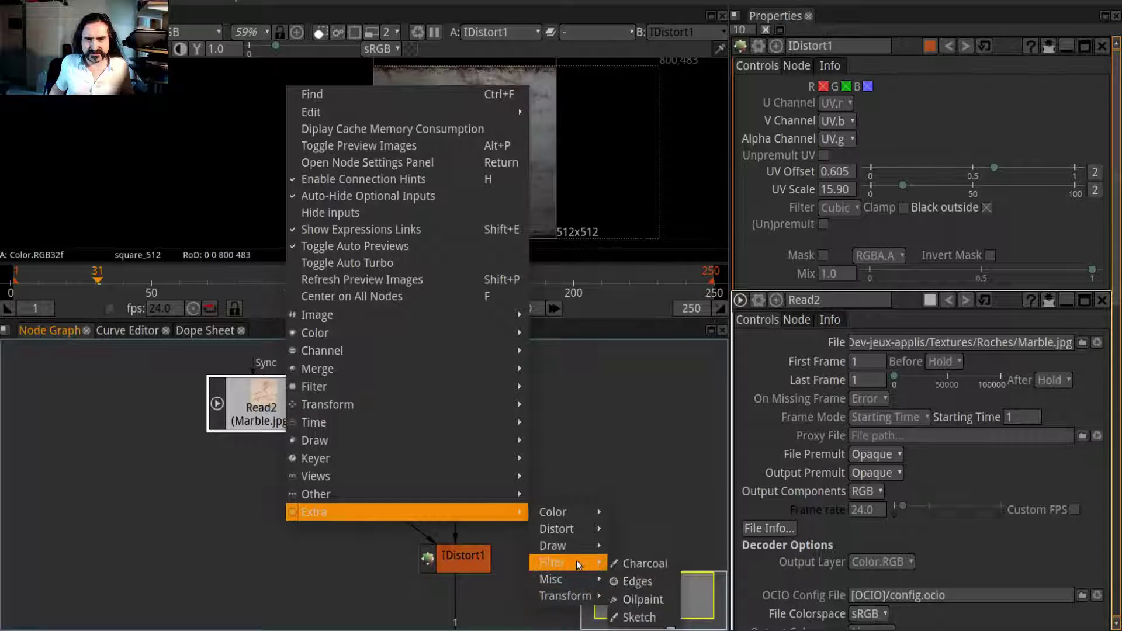
{"action": "mouse_move", "coordinate": [571, 531]}
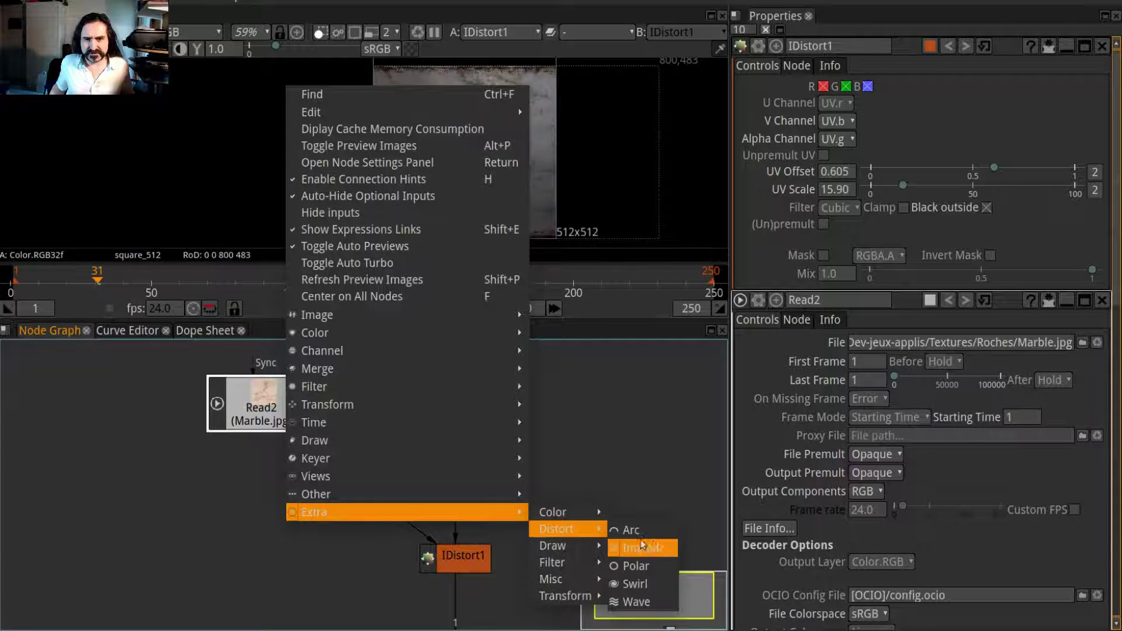
{"action": "left_click", "coordinate": [657, 567]}
{"action": "left_click_drag", "start_coordinate": [219, 462], "coordinate": [314, 478]}
{"action": "scroll", "coordinate": [560, 198], "scroll_direction": "up", "scroll_amount": 2}
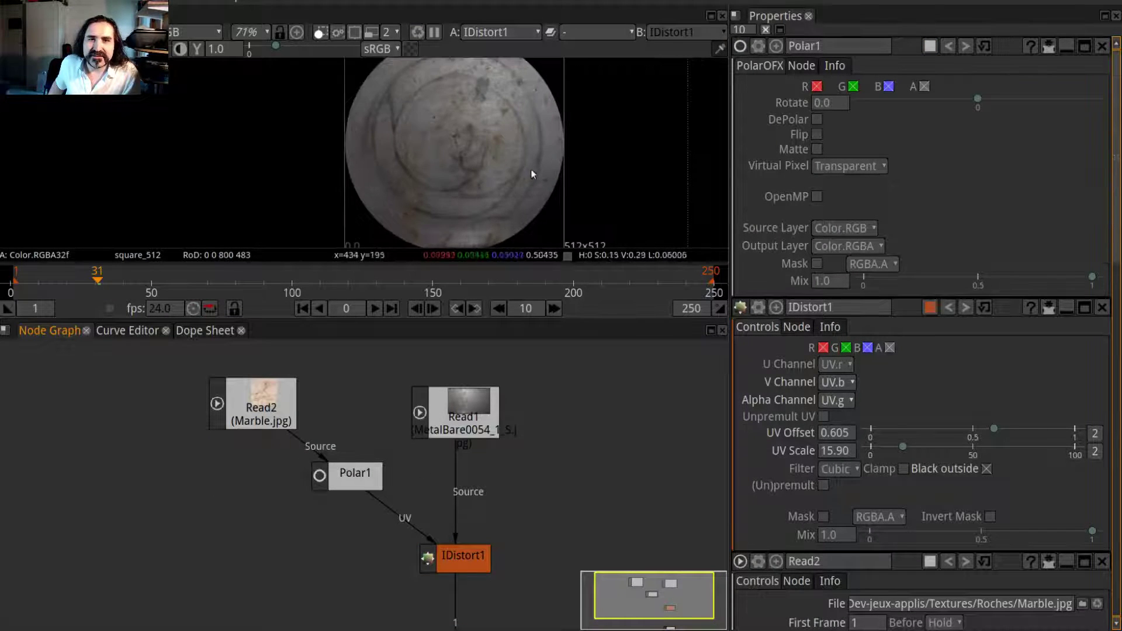
{"action": "scroll", "coordinate": [562, 199], "scroll_direction": "up", "scroll_amount": 2}
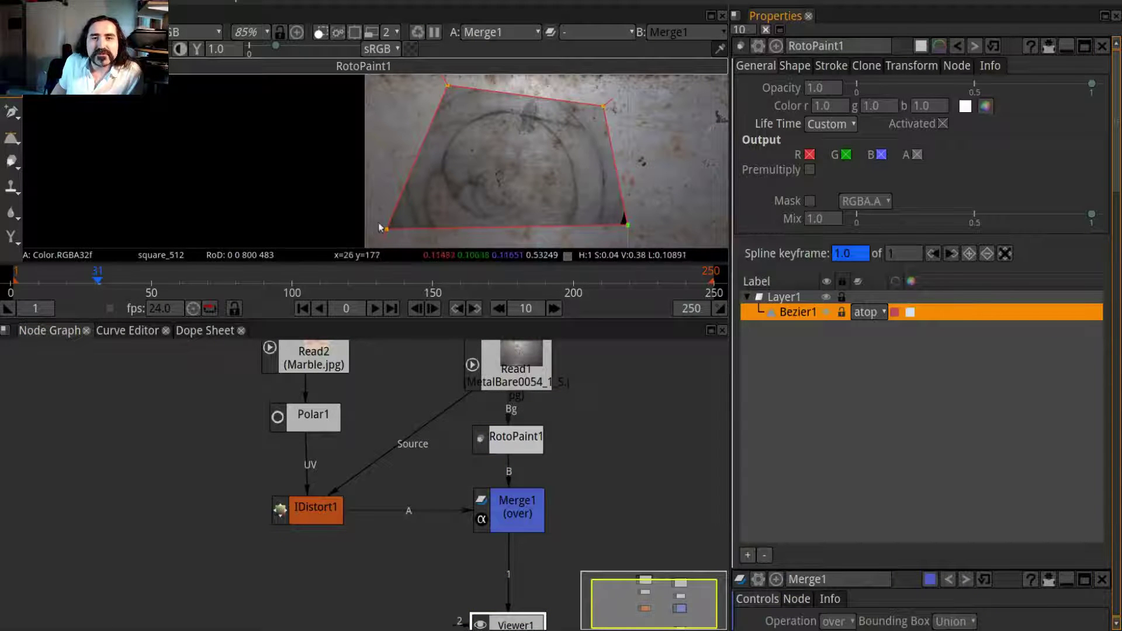
Step: Pull the lower-left point of RotoPaint1's Bezier inward and examine how Merge1 combines the RotoPaint1 and IDistort1 branches
{"action": "left_click_drag", "start_coordinate": [382, 232], "coordinate": [476, 227]}
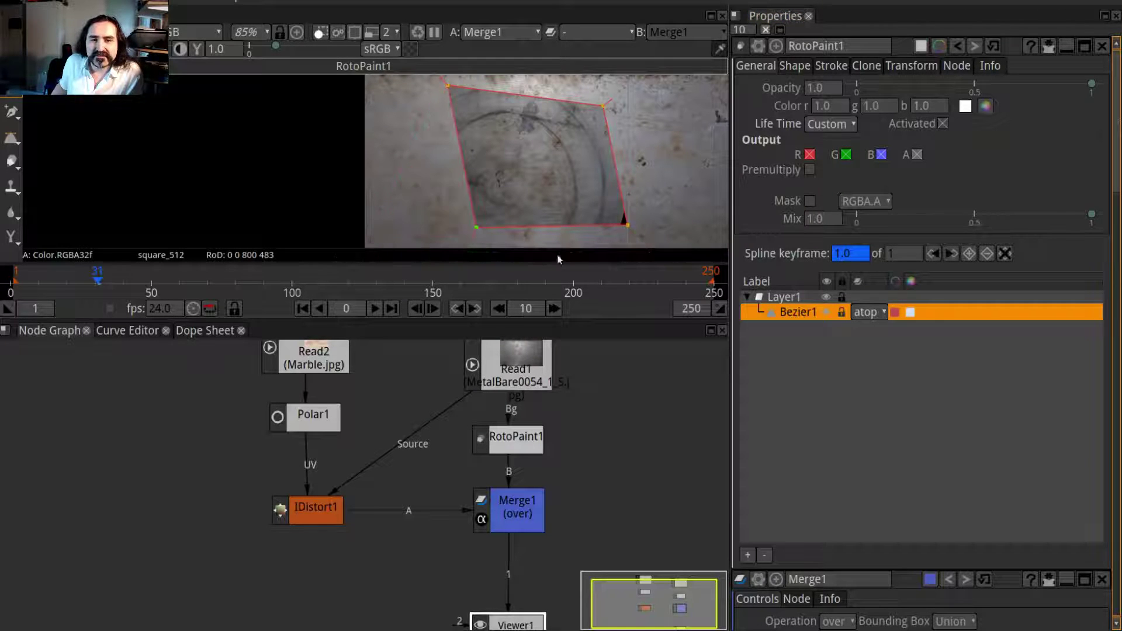
{"action": "left_click", "coordinate": [523, 435]}
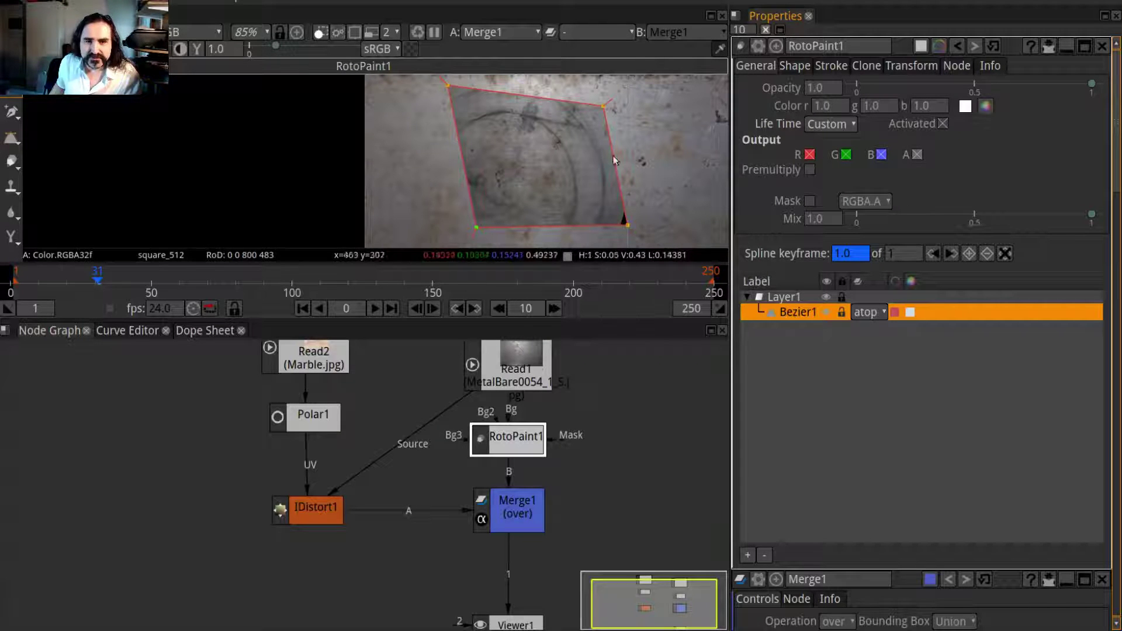
{"action": "left_click_drag", "start_coordinate": [646, 447], "coordinate": [661, 465]}
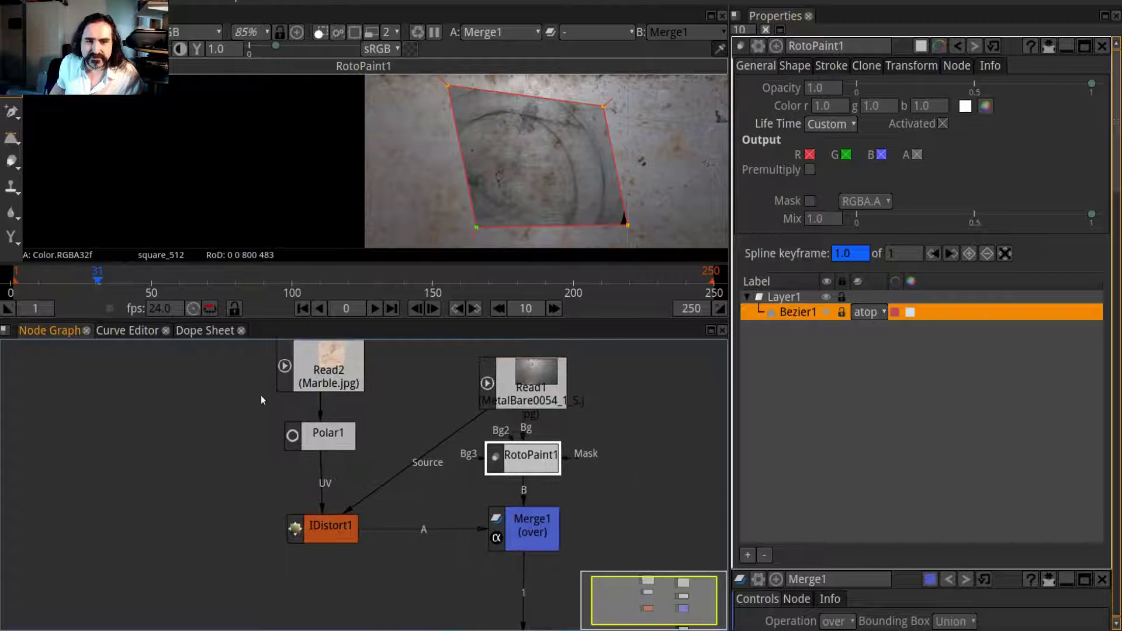
{"action": "left_click_drag", "start_coordinate": [261, 395], "coordinate": [259, 442]}
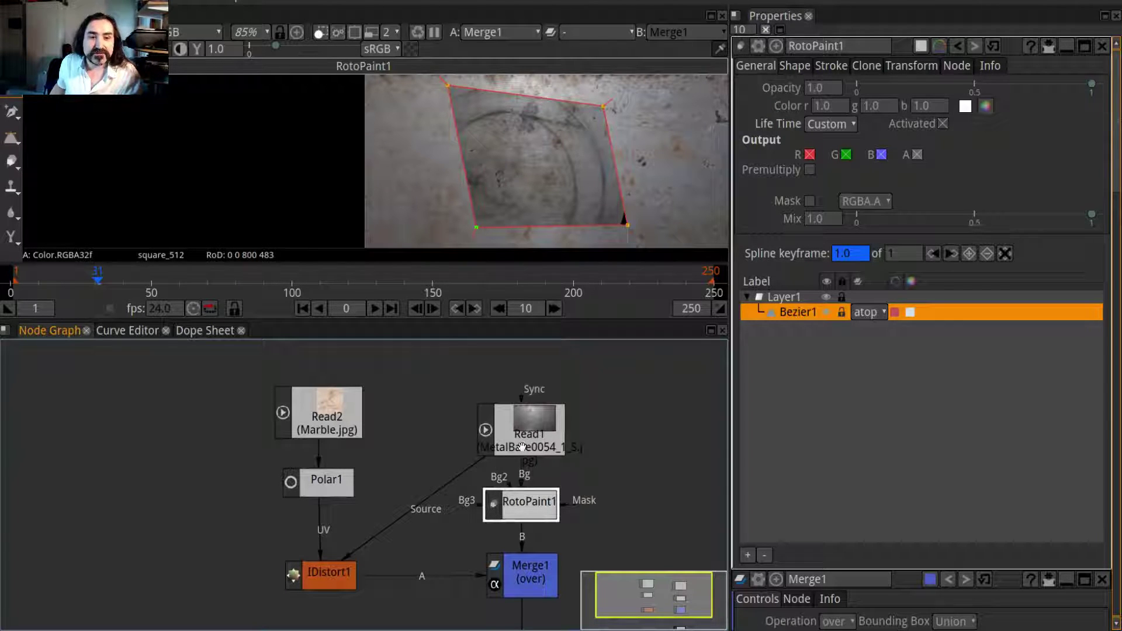
{"action": "left_click_drag", "start_coordinate": [379, 457], "coordinate": [384, 450]}
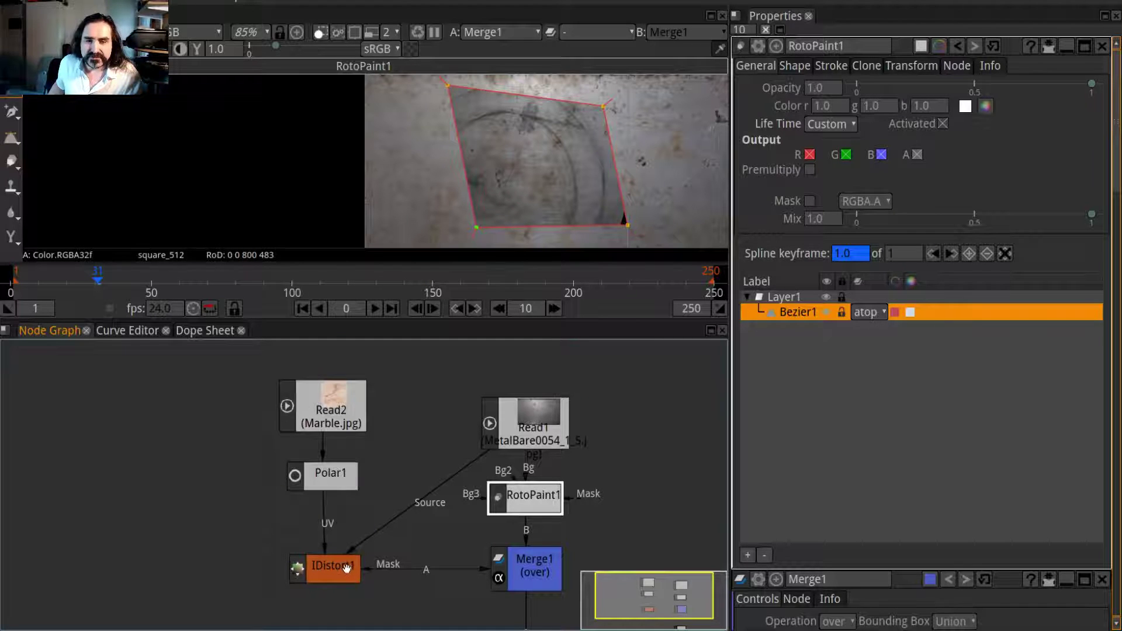
{"action": "left_click_drag", "start_coordinate": [629, 506], "coordinate": [513, 508]}
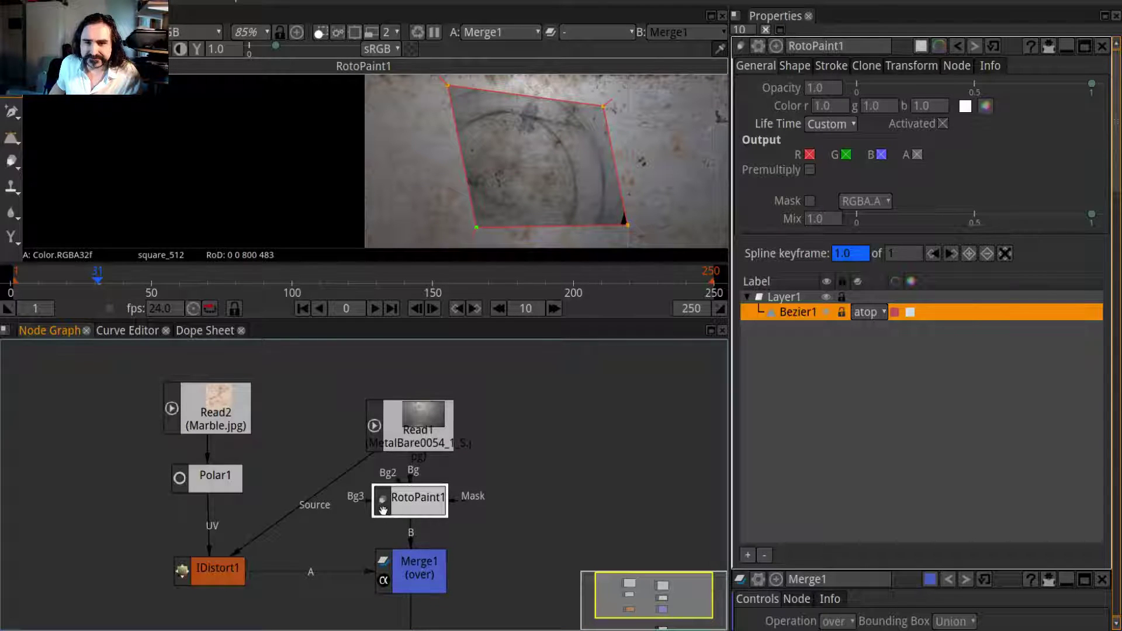
{"action": "left_click_drag", "start_coordinate": [592, 459], "coordinate": [628, 431]}
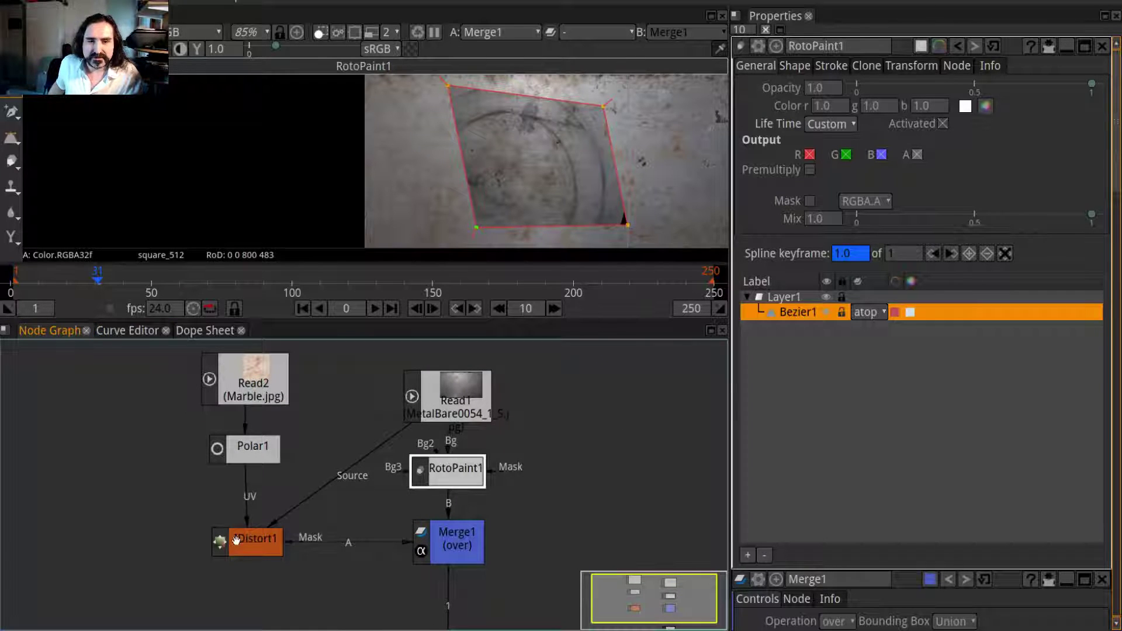
{"action": "left_click_drag", "start_coordinate": [454, 549], "coordinate": [441, 482]}
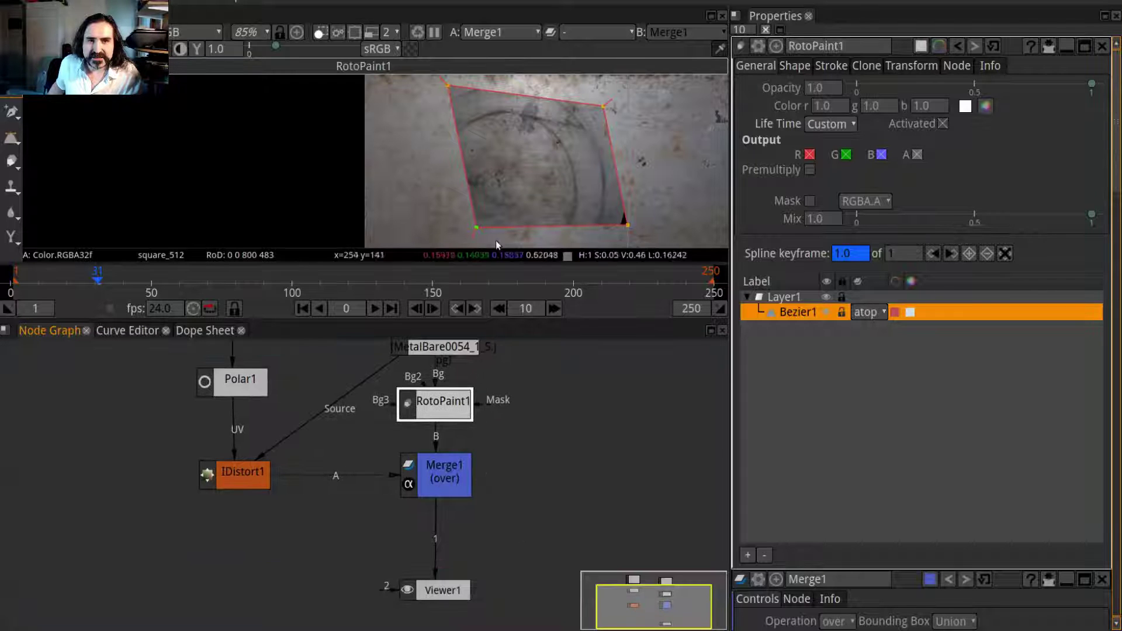
Step: Reshape RotoPaint1's Bezier by repositioning its lower corners and upper-left corner, and add a top-edge point pulled up into a curve
{"action": "left_click_drag", "start_coordinate": [476, 227], "coordinate": [408, 219]}
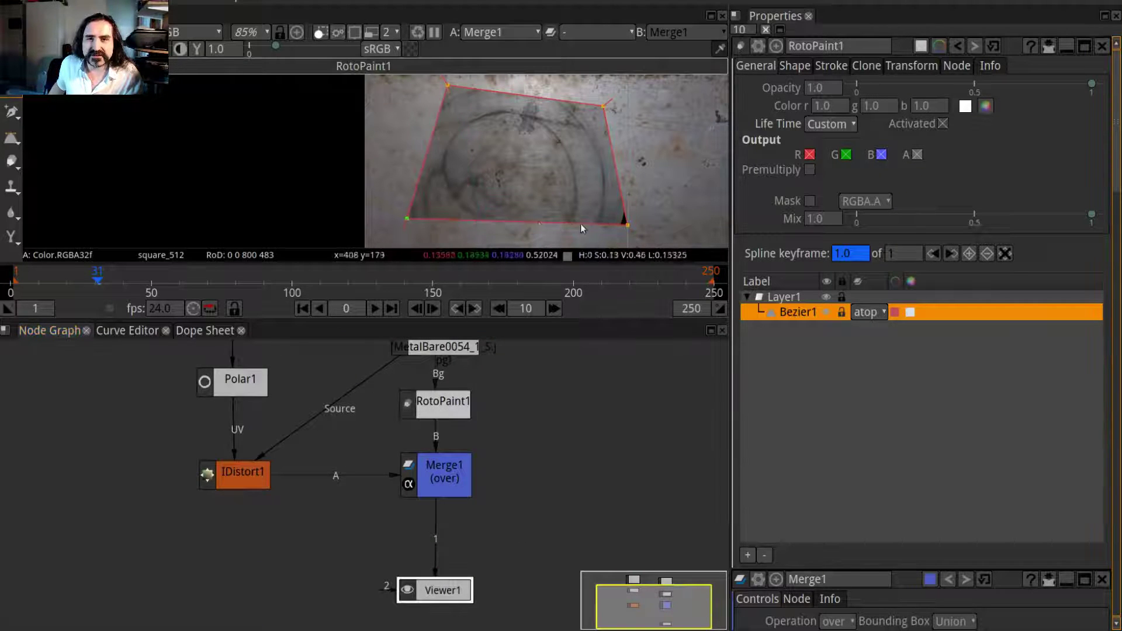
{"action": "left_click_drag", "start_coordinate": [626, 226], "coordinate": [595, 240]}
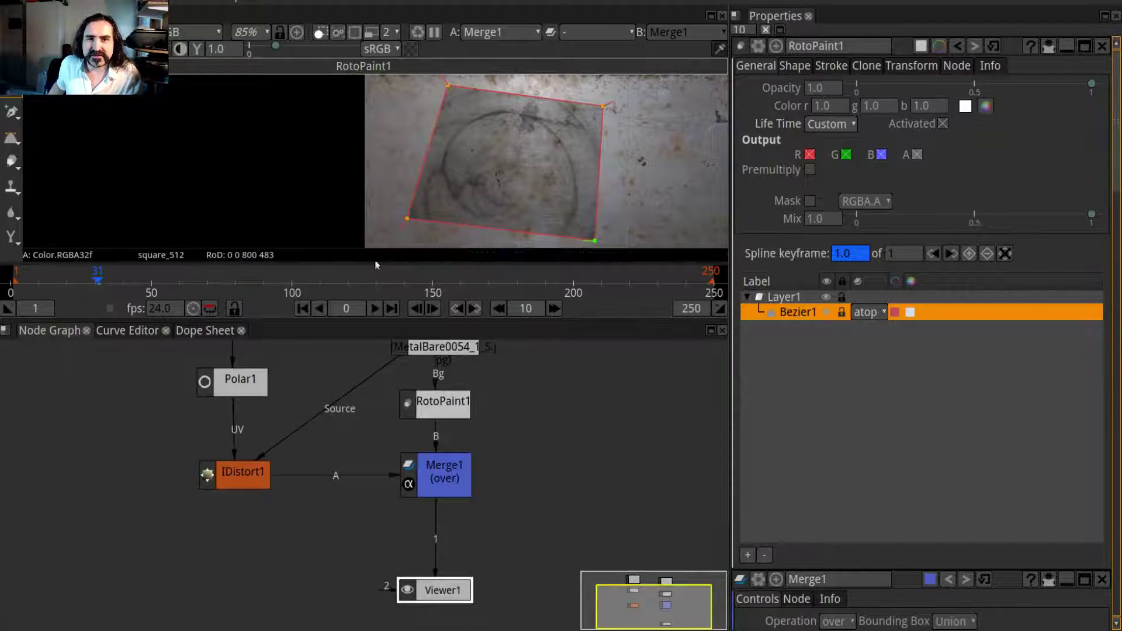
{"action": "left_click_drag", "start_coordinate": [408, 219], "coordinate": [423, 246]}
{"action": "left_click_drag", "start_coordinate": [448, 85], "coordinate": [400, 95]}
{"action": "double_click", "coordinate": [484, 99]}
{"action": "left_click_drag", "start_coordinate": [484, 99], "coordinate": [515, 75]}
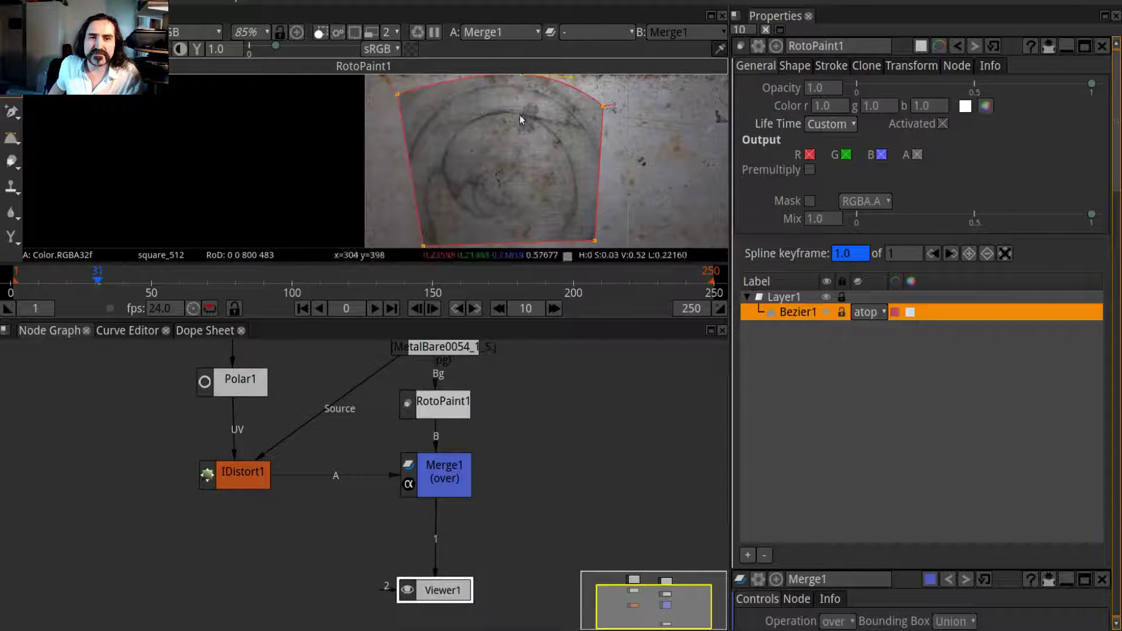
Step: Move the Bezier's lower corners outward and add a point on its right edge to bow that side around the distorted circle
{"action": "left_click_drag", "start_coordinate": [423, 246], "coordinate": [391, 236]}
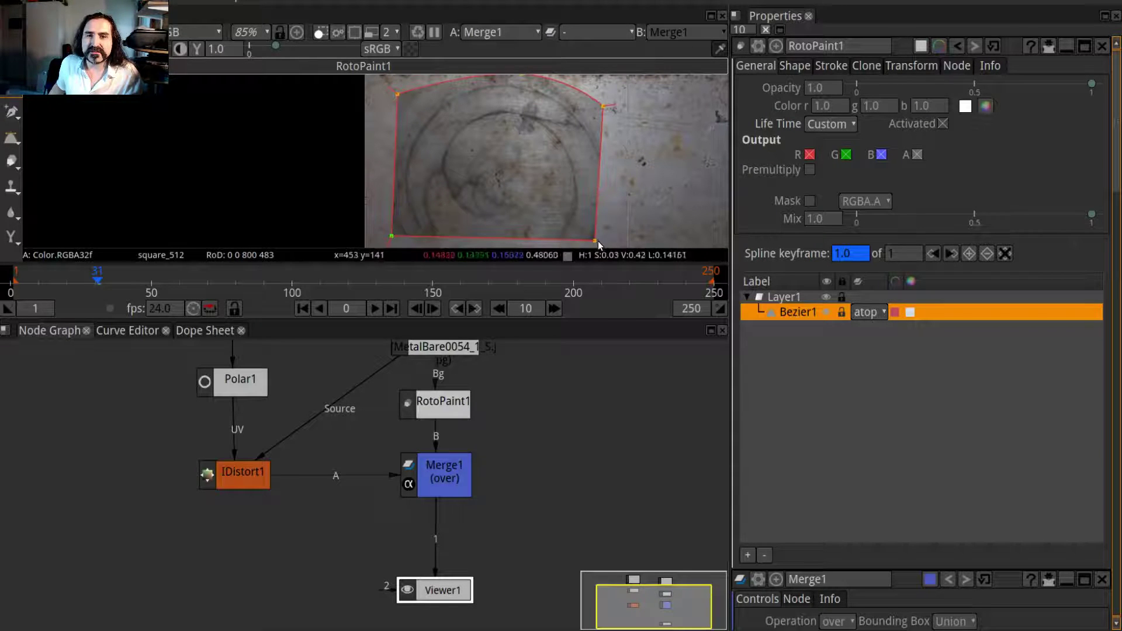
{"action": "left_click_drag", "start_coordinate": [594, 239], "coordinate": [633, 240]}
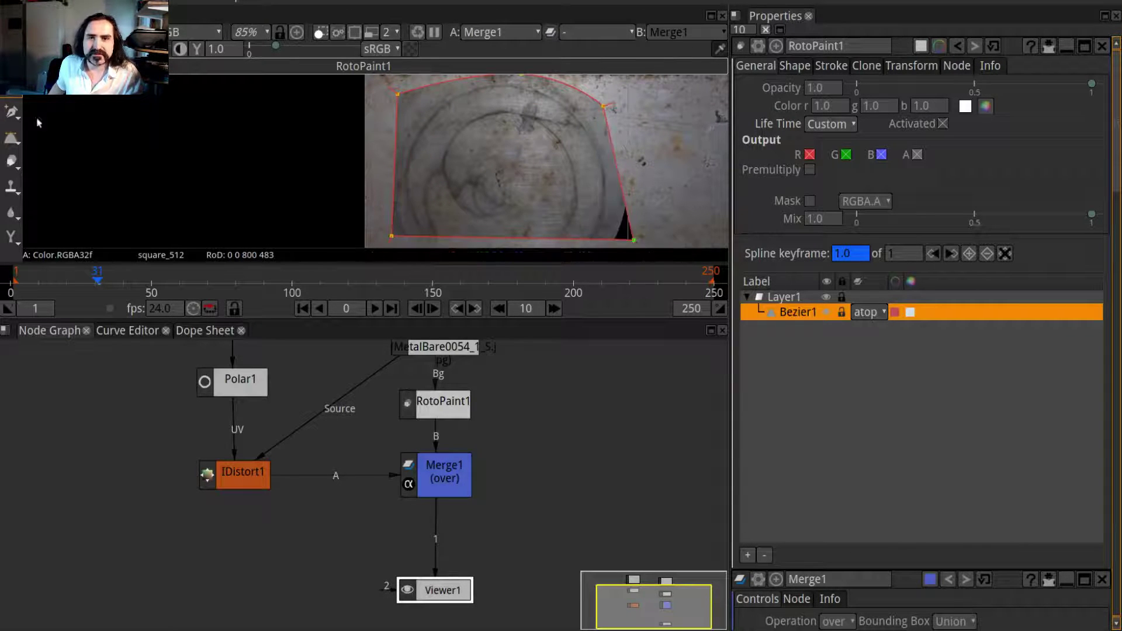
{"action": "left_click", "coordinate": [618, 173]}
{"action": "left_click_drag", "start_coordinate": [619, 174], "coordinate": [628, 156]}
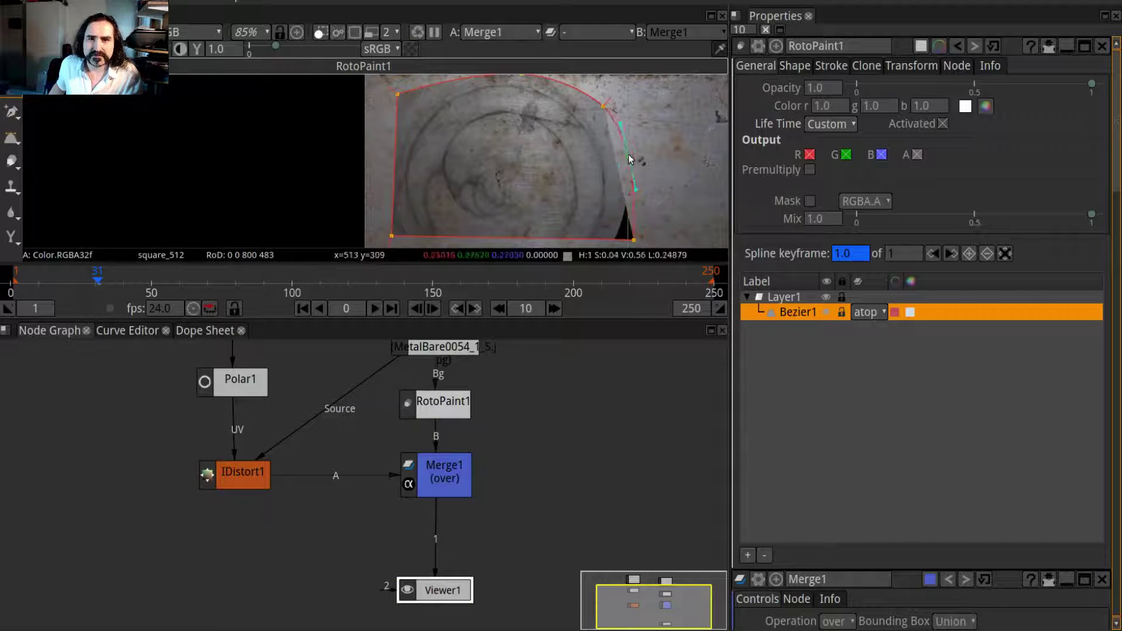
{"action": "left_click_drag", "start_coordinate": [633, 240], "coordinate": [612, 244]}
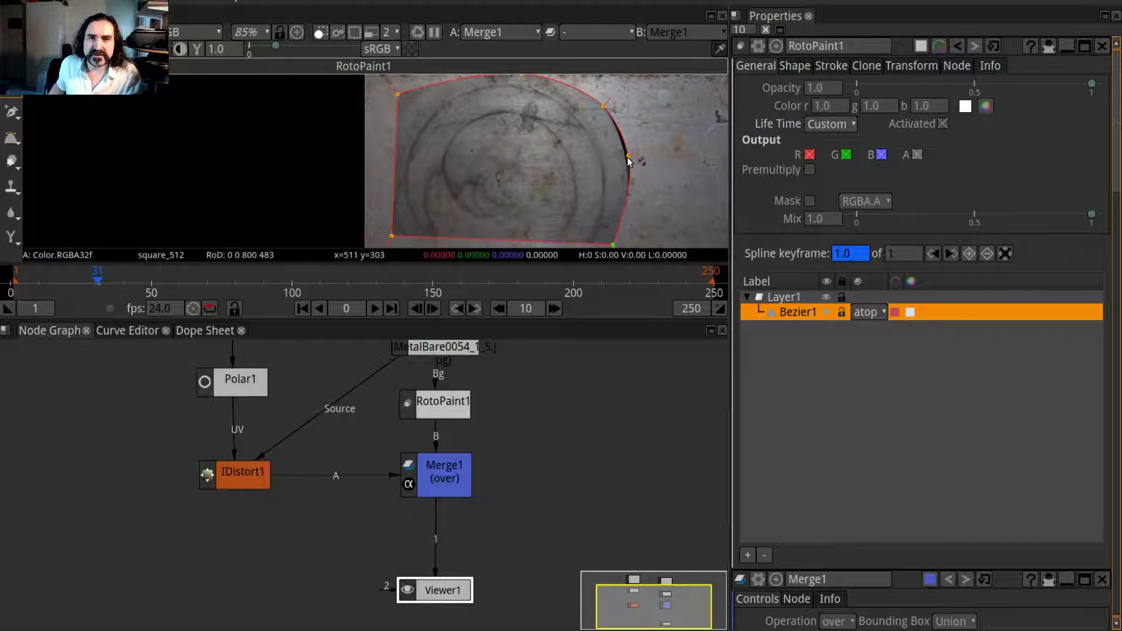
{"action": "left_click_drag", "start_coordinate": [629, 157], "coordinate": [624, 166]}
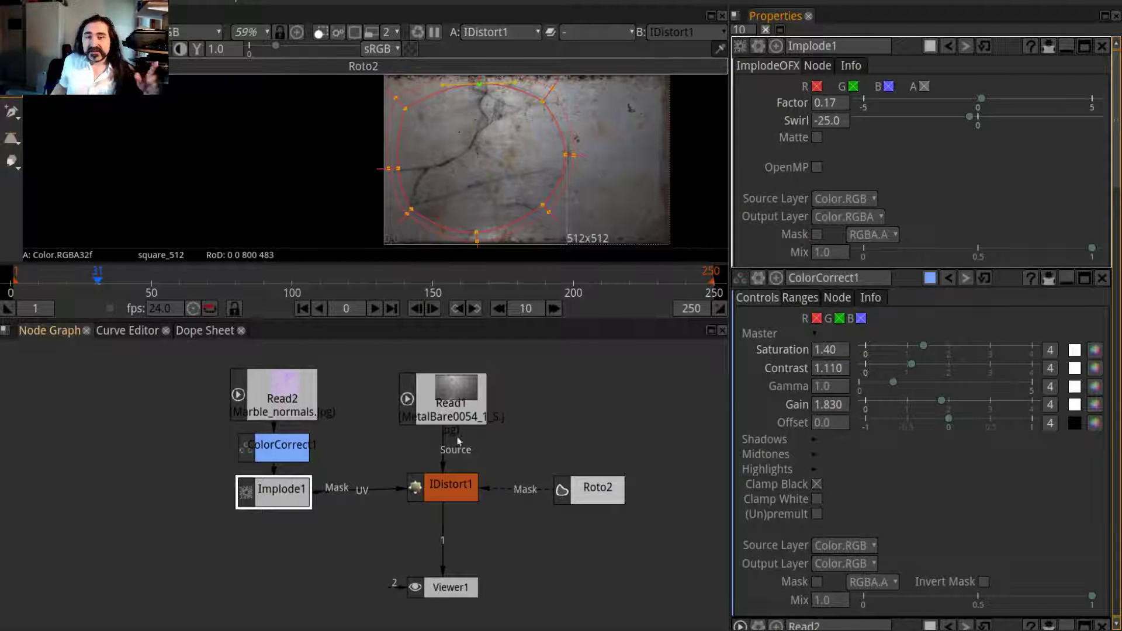
Step: Examine the graph's metal source, the Marble_normals branch through ColorCorrect1 and Implode1, and the Roto2 mask feeding IDistort1
{"action": "left_click", "coordinate": [447, 406]}
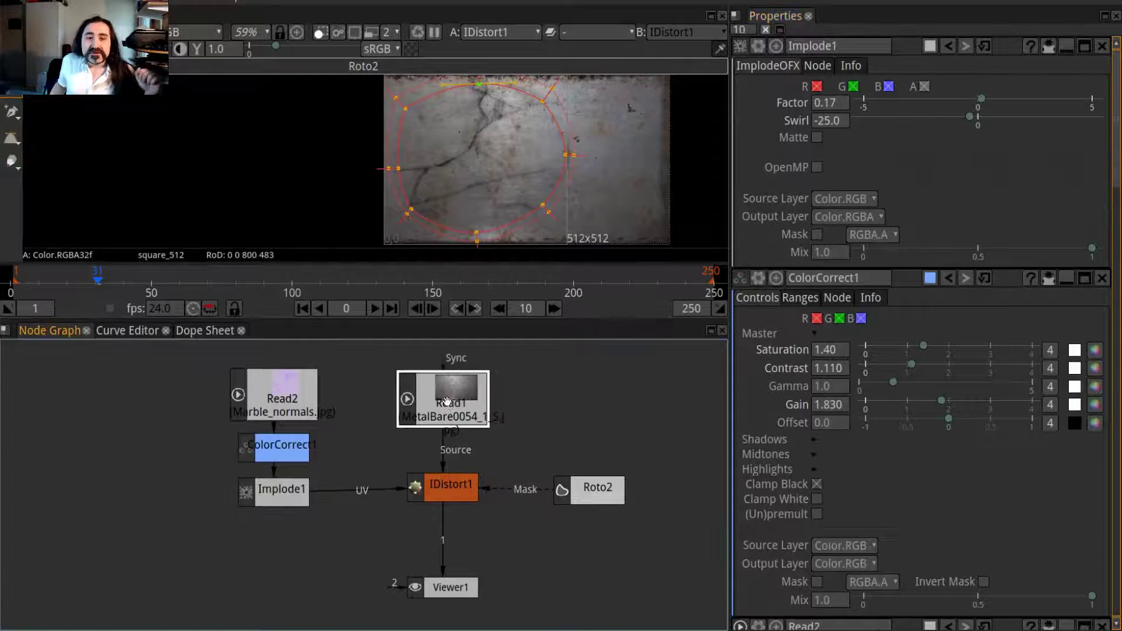
{"action": "left_click", "coordinate": [293, 392]}
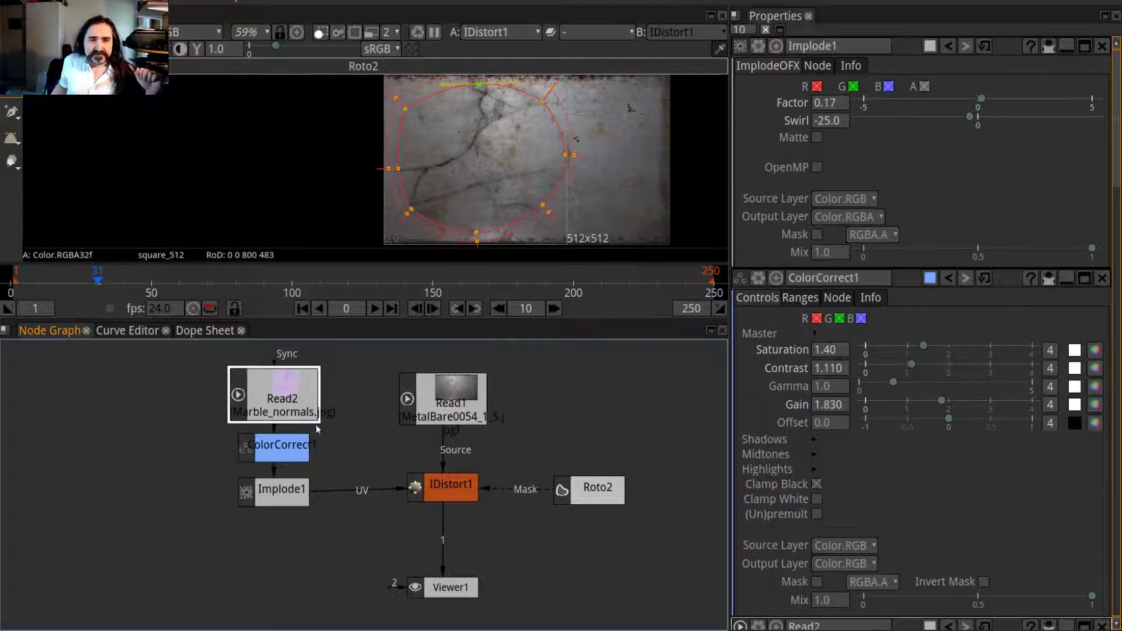
{"action": "left_click", "coordinate": [287, 454]}
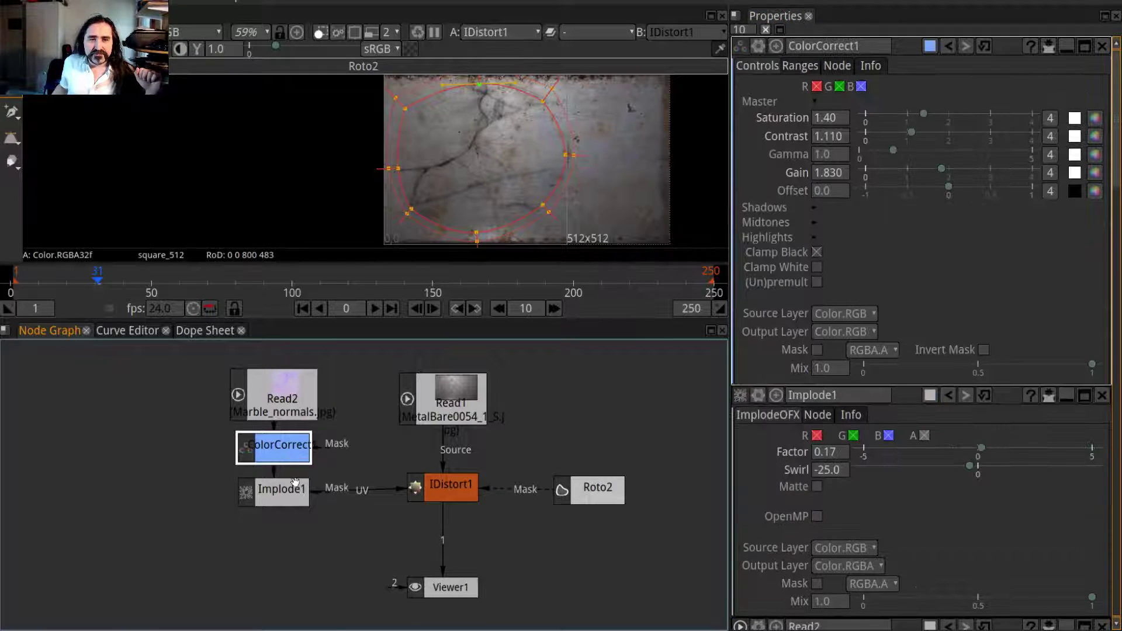
{"action": "left_click", "coordinate": [598, 497]}
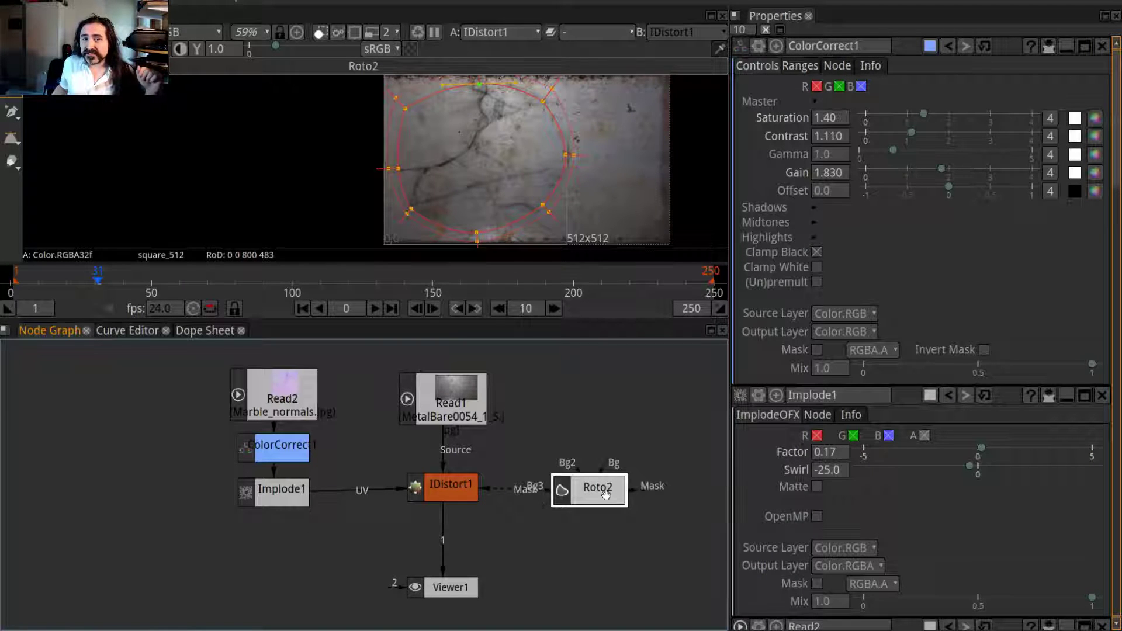
{"action": "left_click_drag", "start_coordinate": [606, 498], "coordinate": [614, 481]}
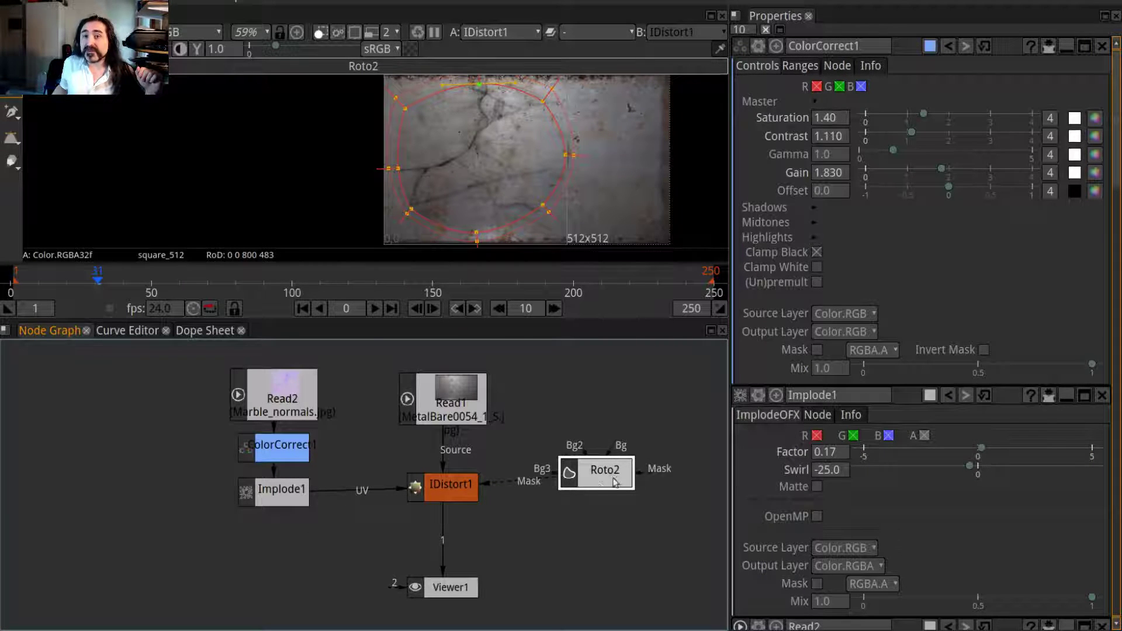
{"action": "left_click", "coordinate": [451, 491]}
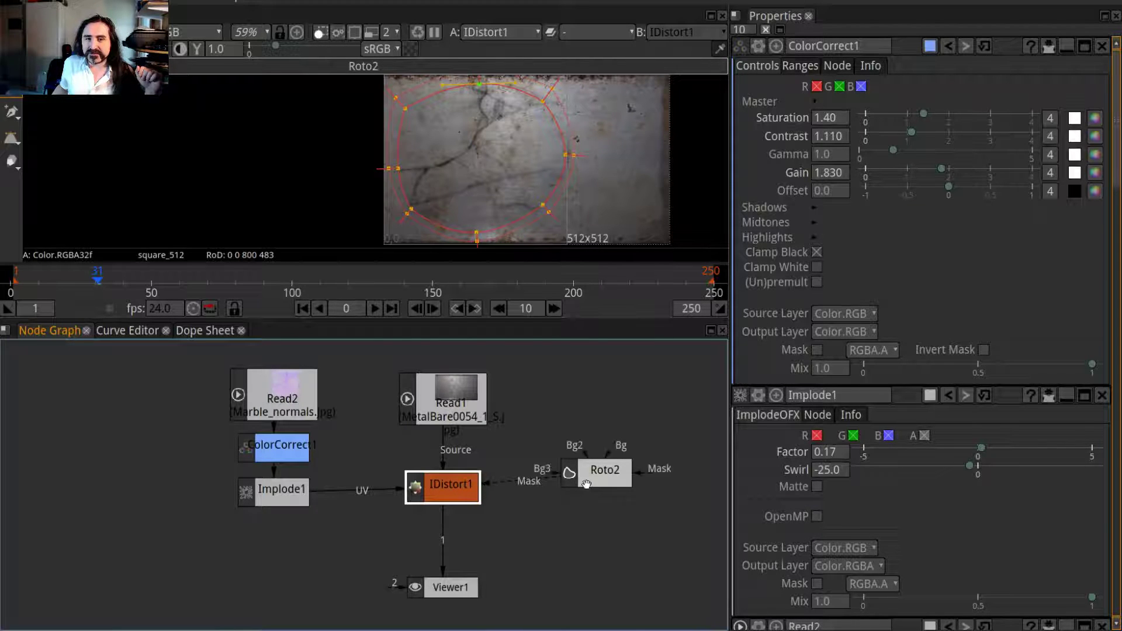
{"action": "left_click", "coordinate": [516, 524]}
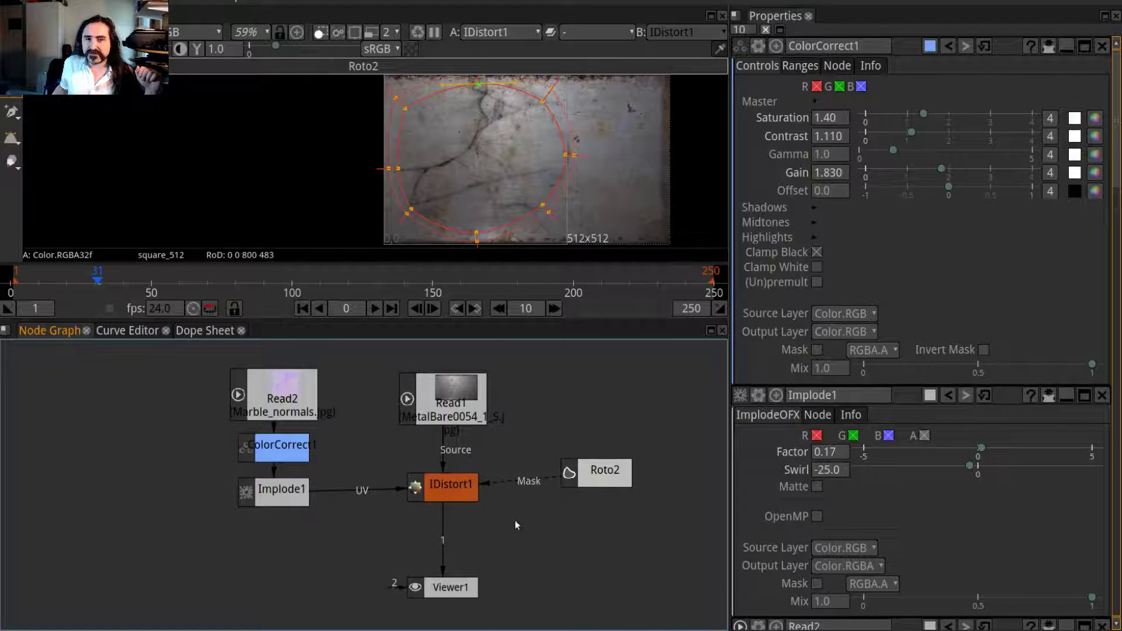
Step: Open Roto2's settings and slightly adjust the feather points at the upper left and right side of its Bezier mask
{"action": "left_click_drag", "start_coordinate": [578, 483], "coordinate": [576, 489]}
{"action": "double_click", "coordinate": [576, 489]}
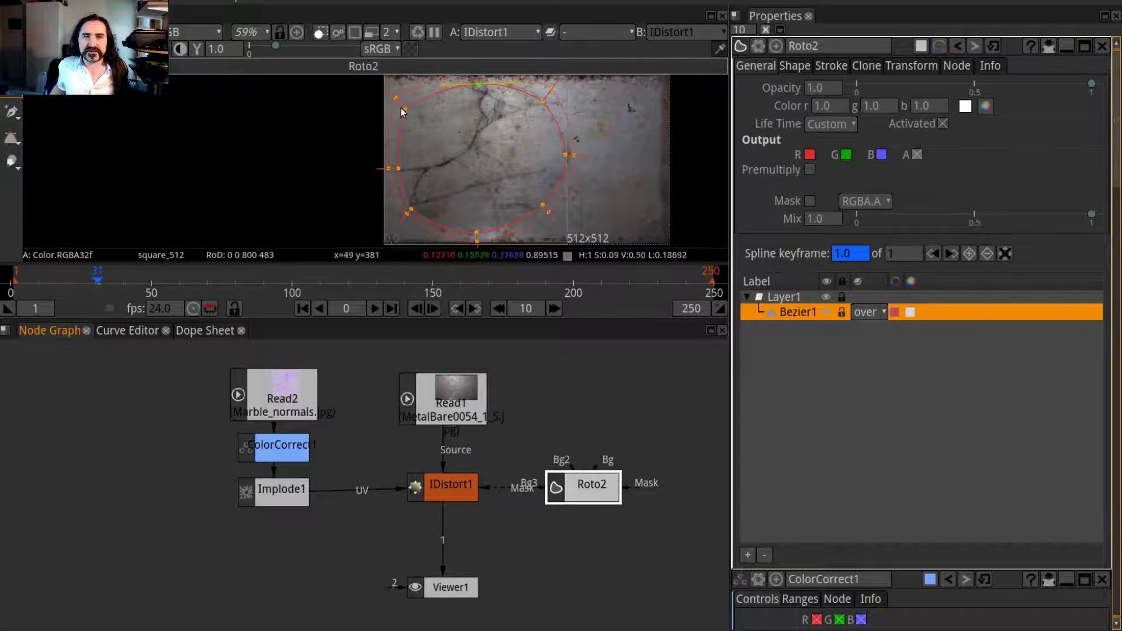
{"action": "left_click_drag", "start_coordinate": [396, 98], "coordinate": [398, 95]}
{"action": "mouse_move", "coordinate": [575, 155]}
{"action": "left_mouse_down"}
{"action": "mouse_move", "coordinate": [606, 152]}
{"action": "mouse_move", "coordinate": [573, 155]}
{"action": "left_mouse_up"}
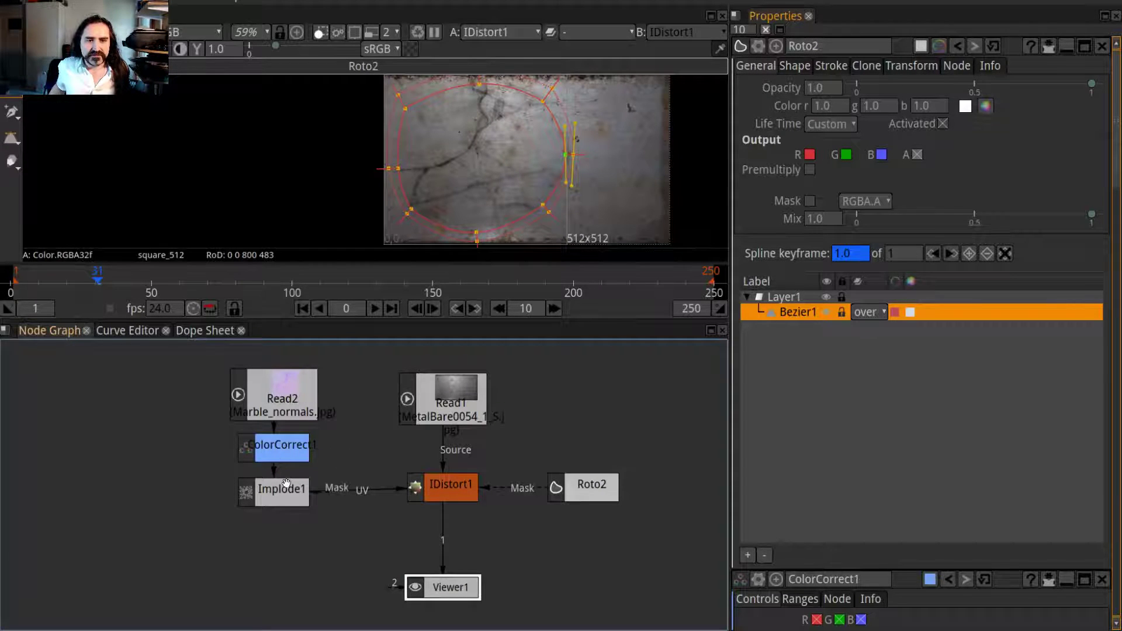
Step: Set ColorCorrect1's Gain to 2.260 and select the Implode1 node
{"action": "double_click", "coordinate": [285, 452]}
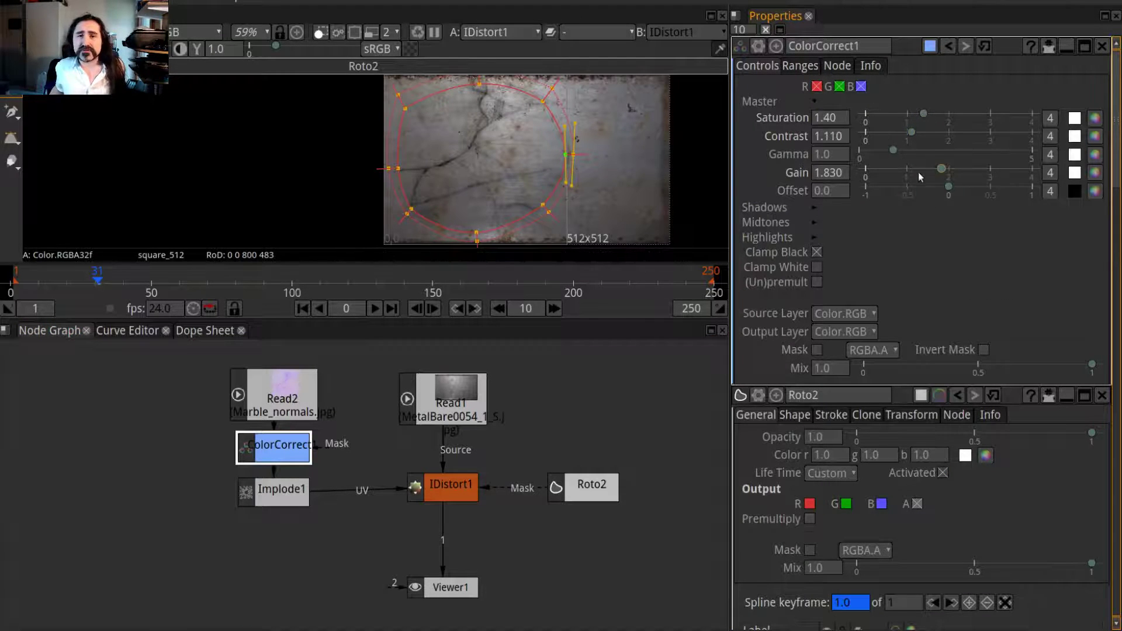
{"action": "left_click_drag", "start_coordinate": [914, 170], "coordinate": [960, 170]}
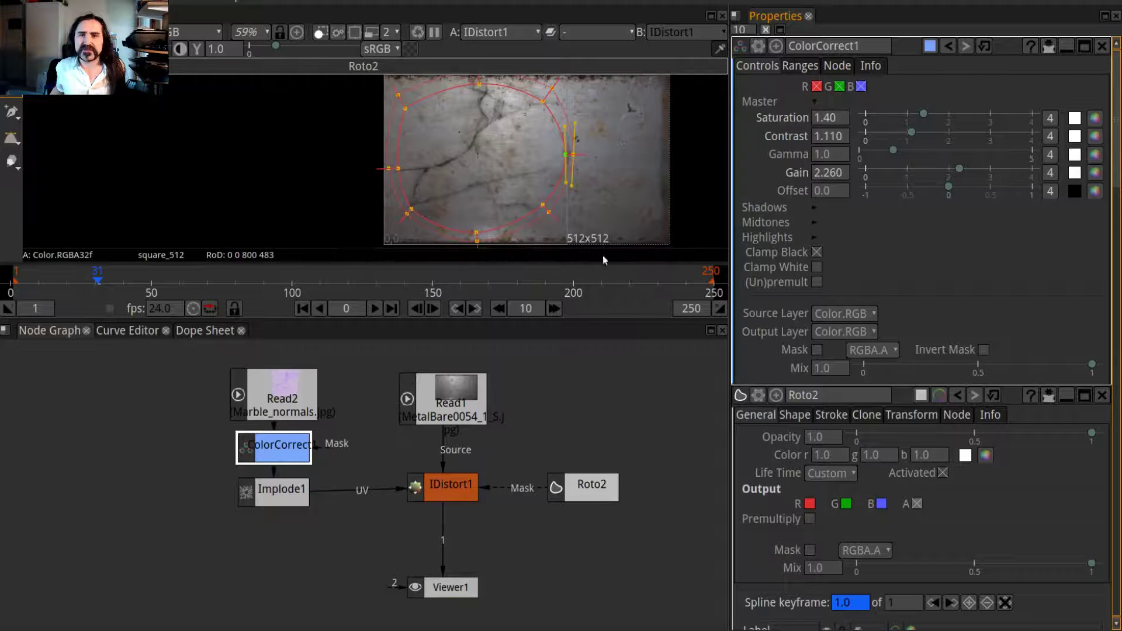
{"action": "left_click", "coordinate": [280, 500]}
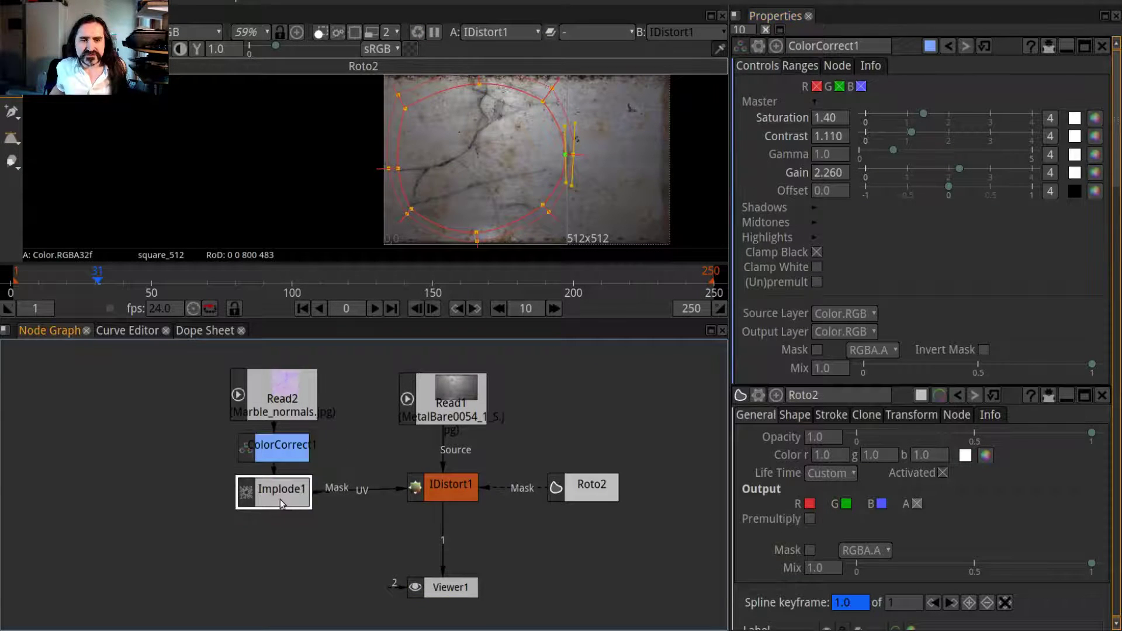
Step: Open the Implode1 node's settings and set its Factor to 0.22 and Mix to 0.966
{"action": "double_click", "coordinate": [272, 499]}
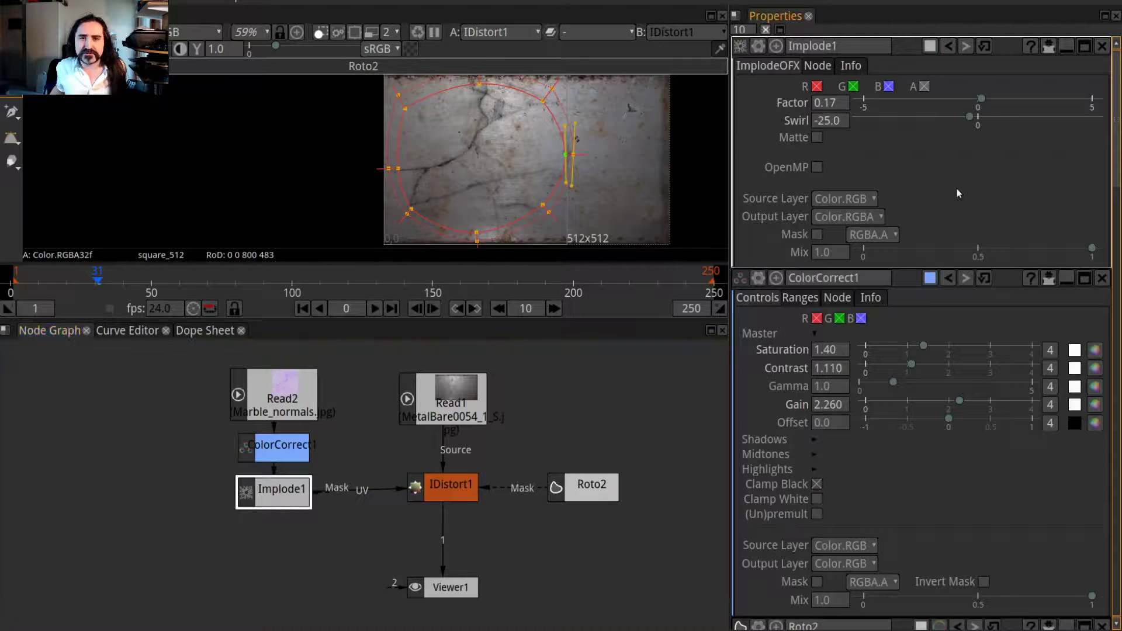
{"action": "mouse_move", "coordinate": [981, 99]}
{"action": "left_mouse_down"}
{"action": "mouse_move", "coordinate": [957, 99]}
{"action": "mouse_move", "coordinate": [983, 97]}
{"action": "left_mouse_up"}
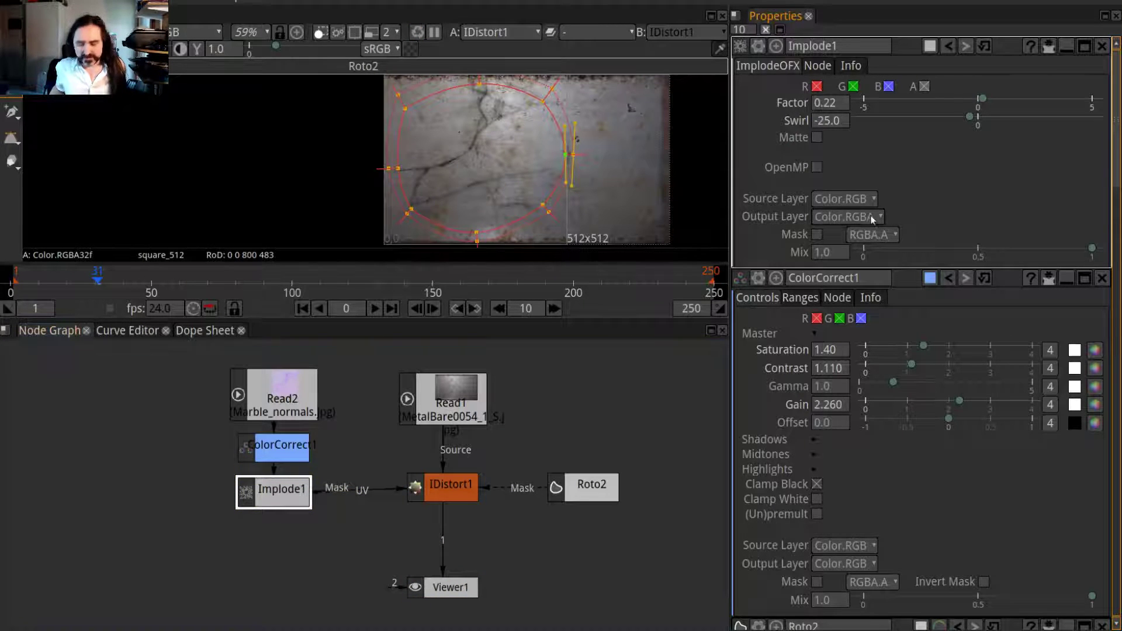
{"action": "mouse_move", "coordinate": [1092, 250]}
{"action": "left_mouse_down"}
{"action": "mouse_move", "coordinate": [857, 252]}
{"action": "mouse_move", "coordinate": [1085, 250]}
{"action": "left_mouse_up"}
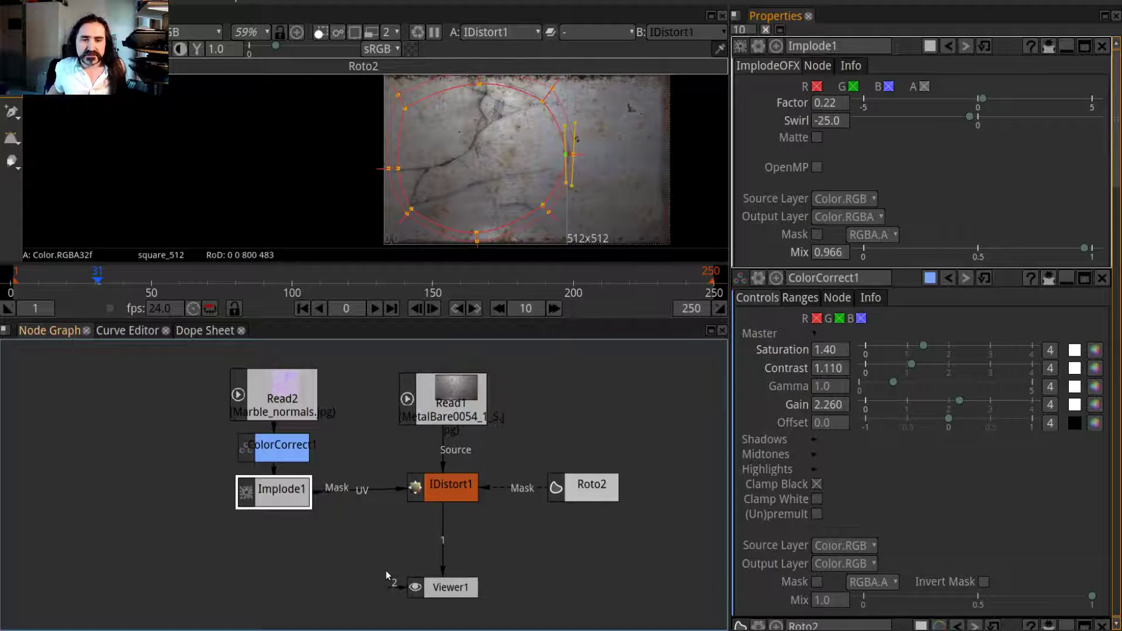
Step: Move Viewer1 aside and add a Write node for test.mp4 below IDistort1, with its Source connected to IDistort1
{"action": "left_click_drag", "start_coordinate": [429, 598], "coordinate": [363, 600]}
{"action": "key", "text": "Tab"}
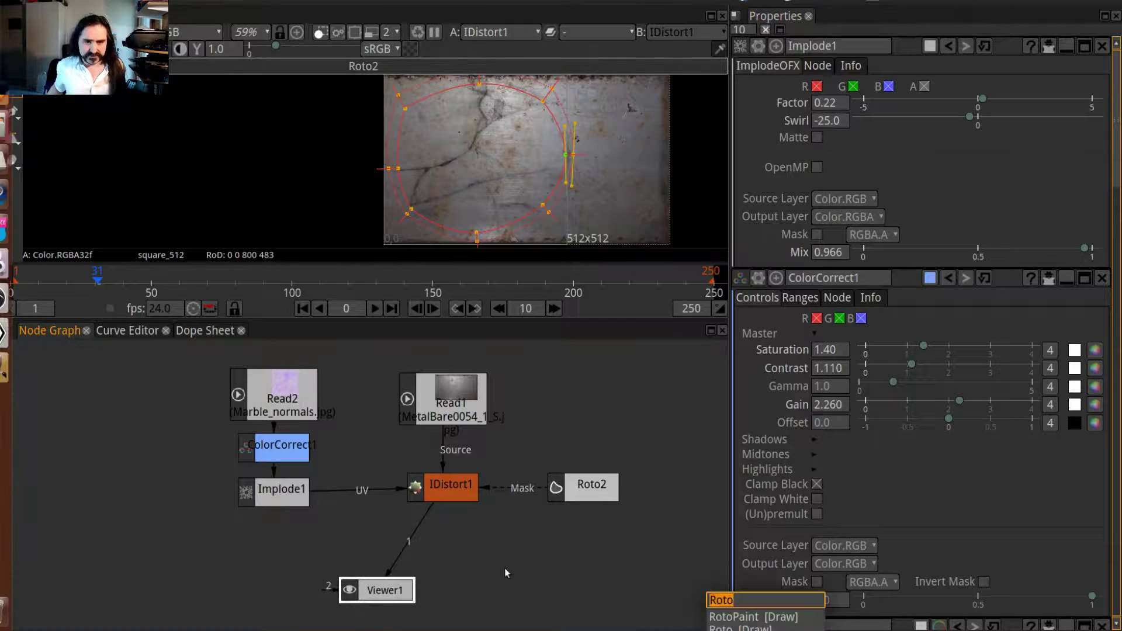
{"action": "left_click", "coordinate": [489, 566]}
{"action": "key", "text": "Tab"}
{"action": "type", "text": "wr"}
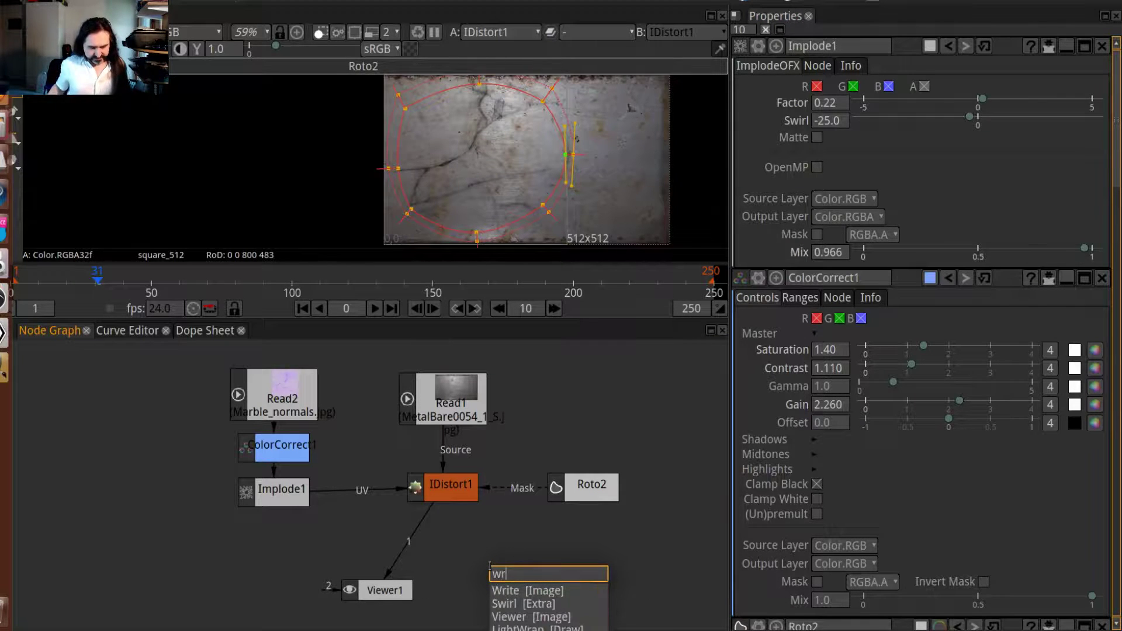
{"action": "left_click", "coordinate": [517, 593]}
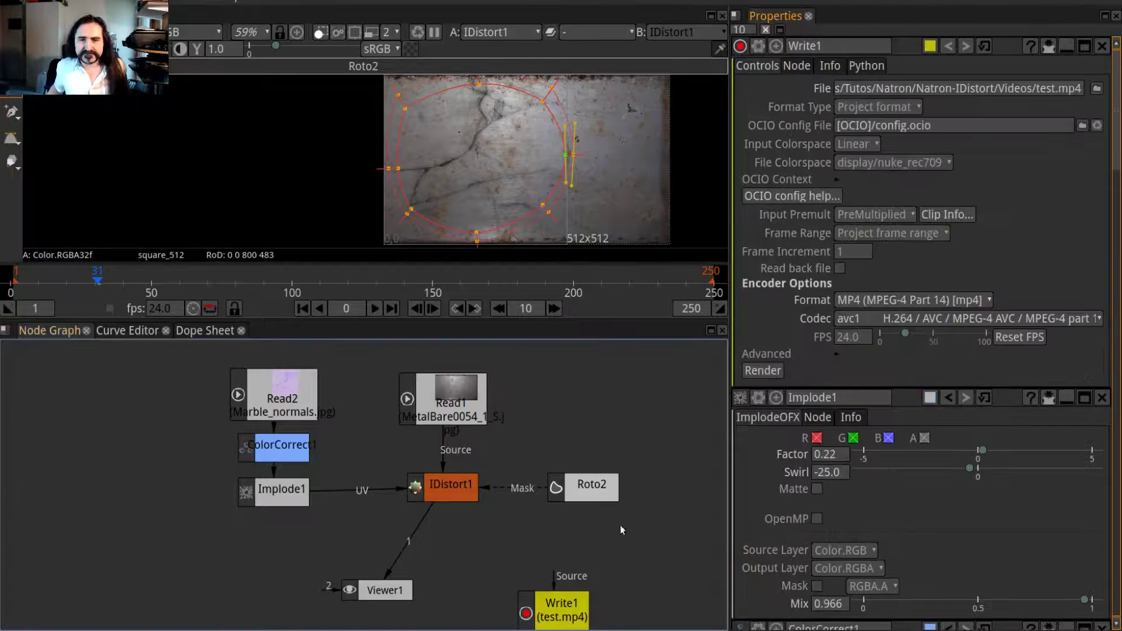
{"action": "left_click_drag", "start_coordinate": [570, 588], "coordinate": [453, 494]}
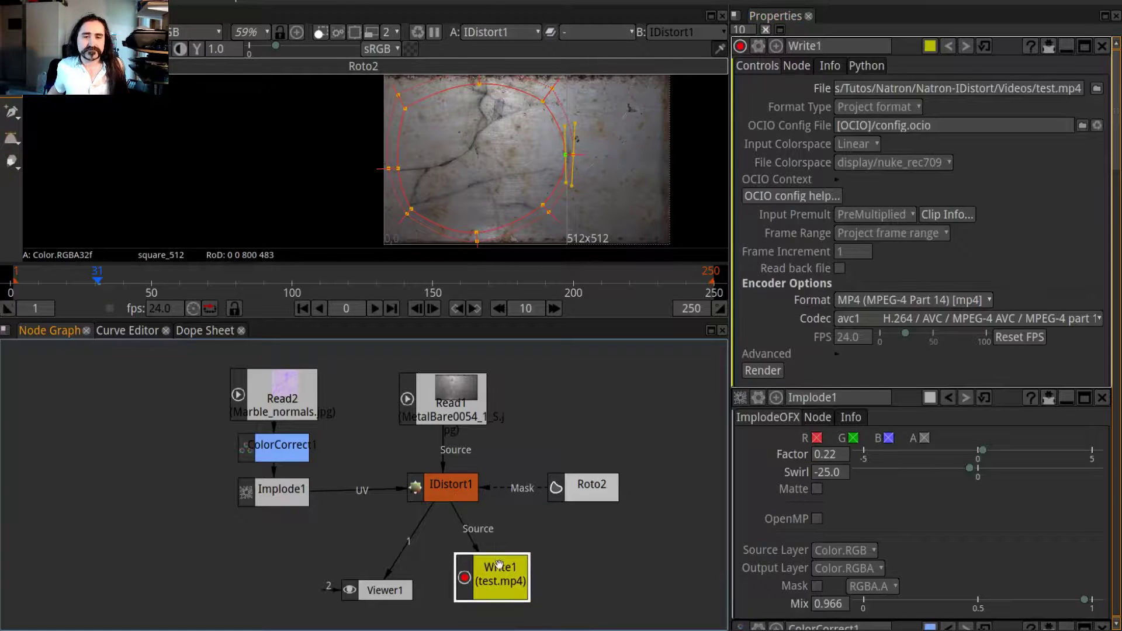
{"action": "left_click_drag", "start_coordinate": [528, 569], "coordinate": [541, 582]}
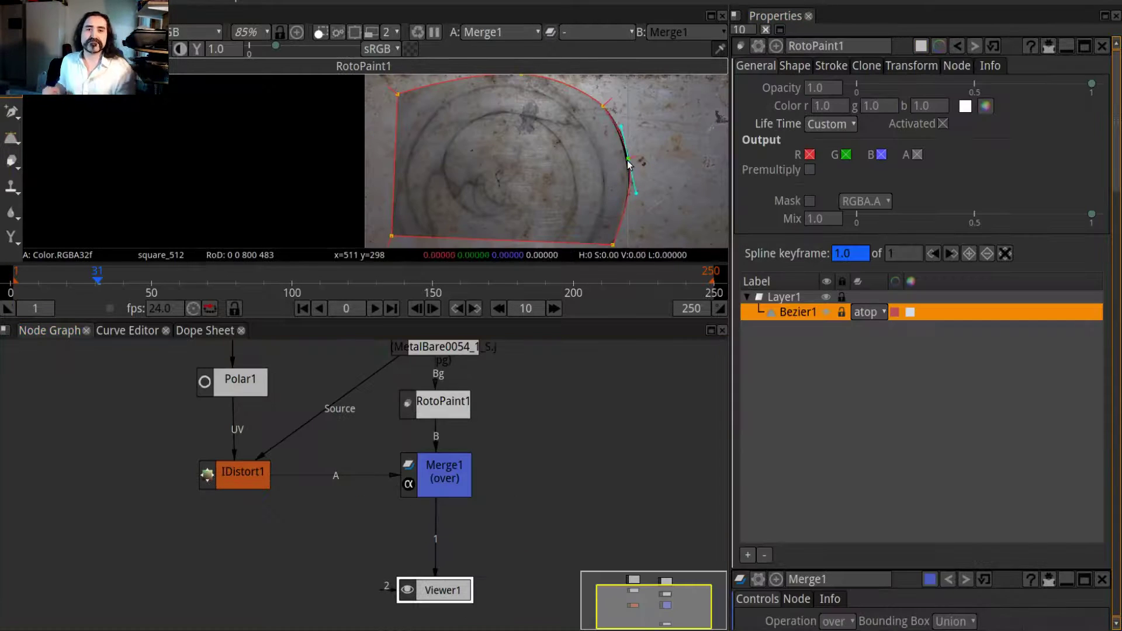